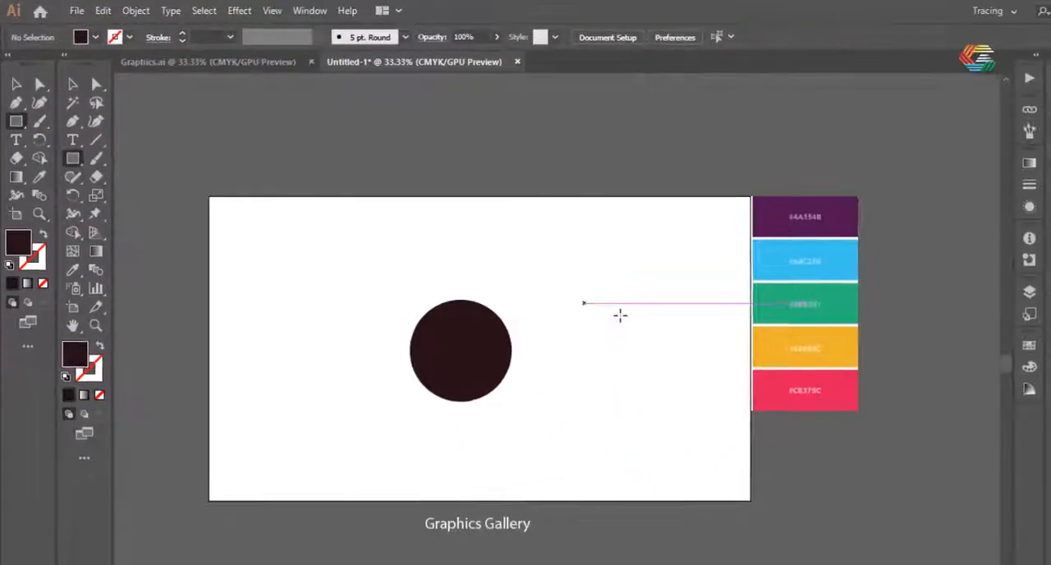
# Draw a 3 × 3 in square on the artboard beside the dark circle
pyautogui.click(518, 258)
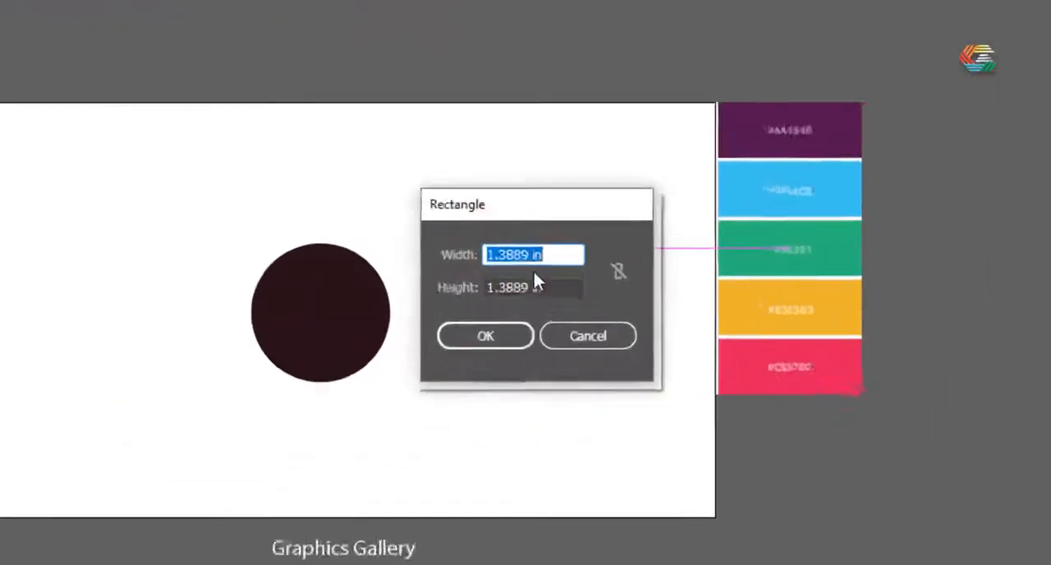
pyautogui.write('3')
pyautogui.moveTo(532, 285); pyautogui.dragTo(387, 285)
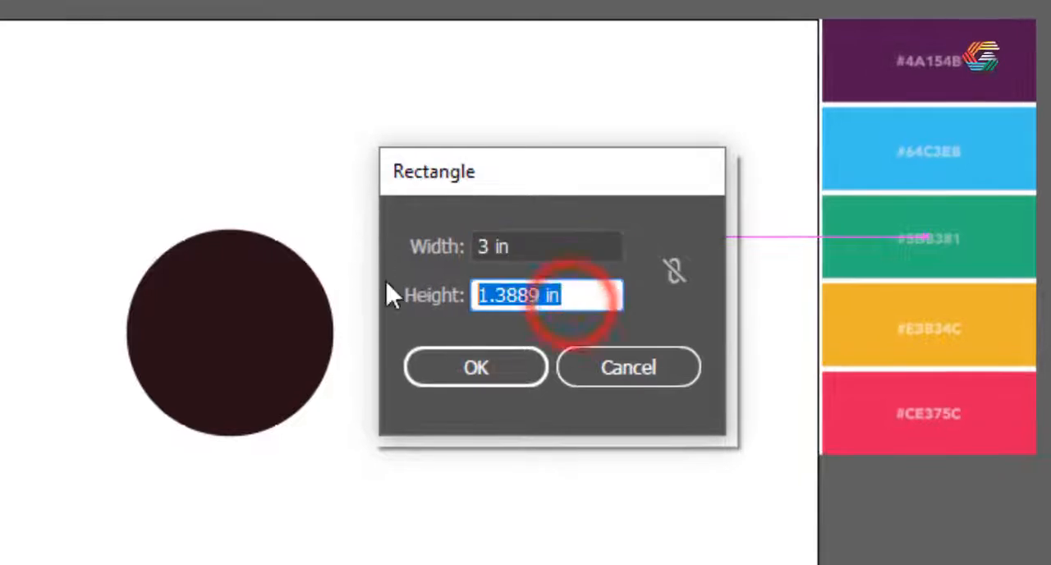
pyautogui.write('3')
pyautogui.click(496, 369)
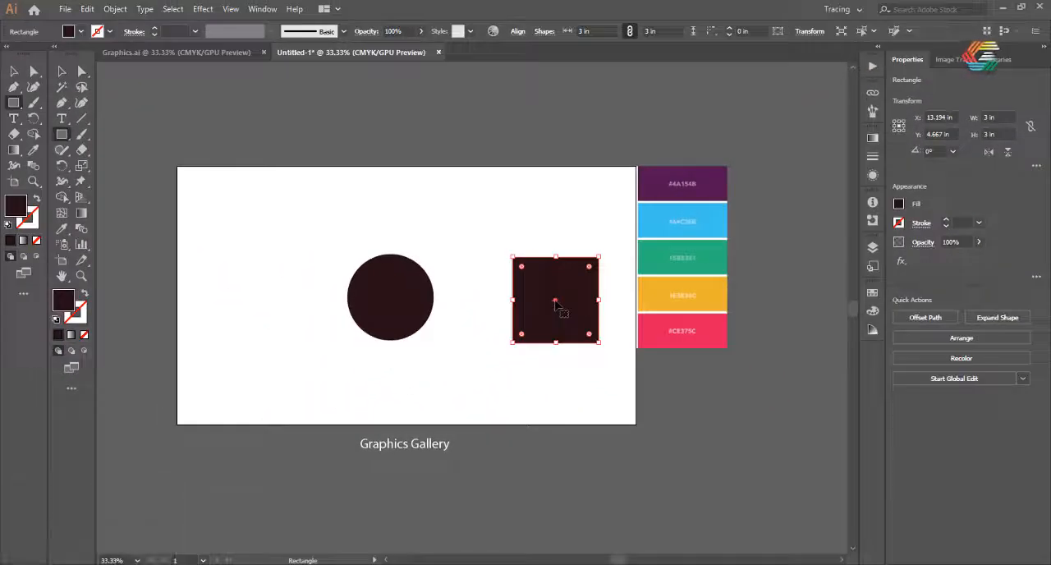
# Move the square onto the circle so that their centres align, and deselect it
pyautogui.moveTo(556, 303); pyautogui.dragTo(391, 297)
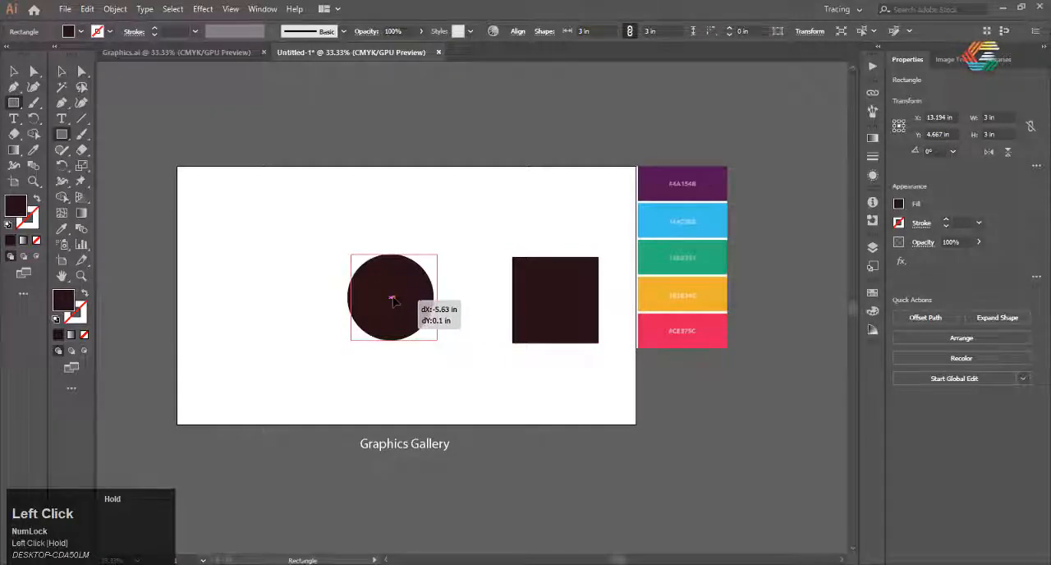
pyautogui.moveTo(393, 301); pyautogui.dragTo(391, 297)
pyautogui.click(451, 384)
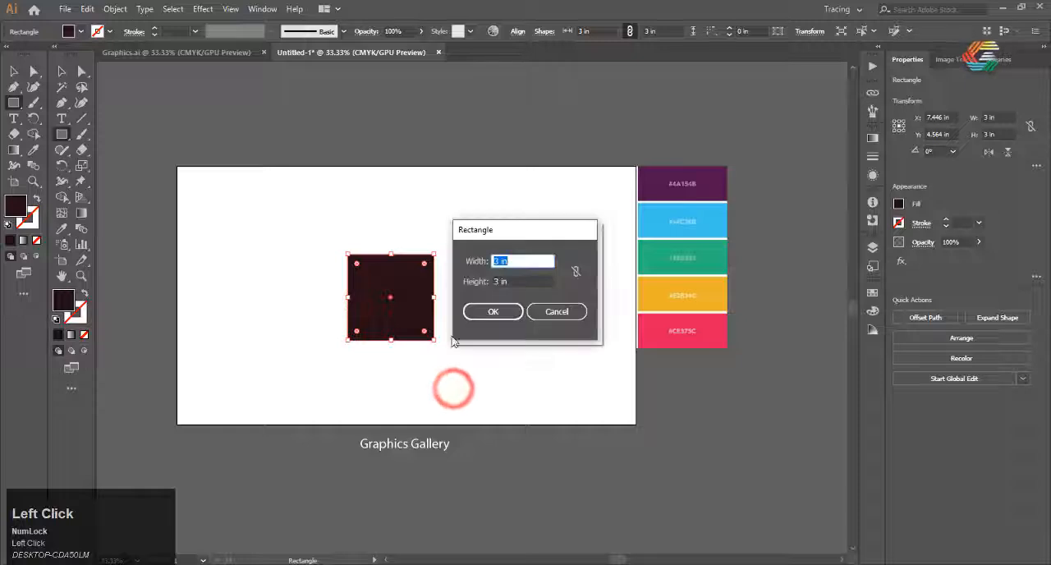
pyautogui.click(549, 312)
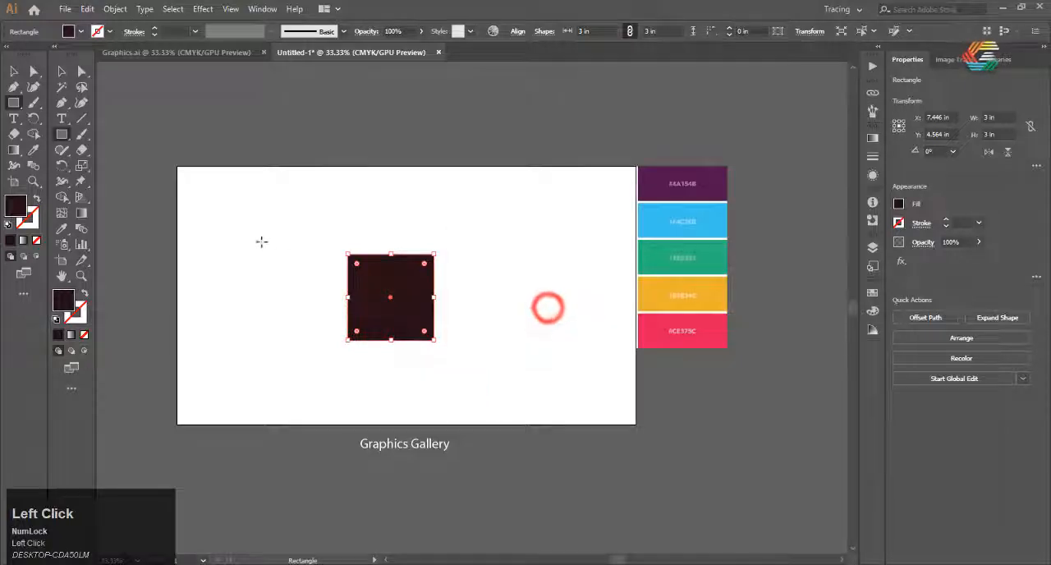
pyautogui.click(12, 73)
pyautogui.click(251, 238)
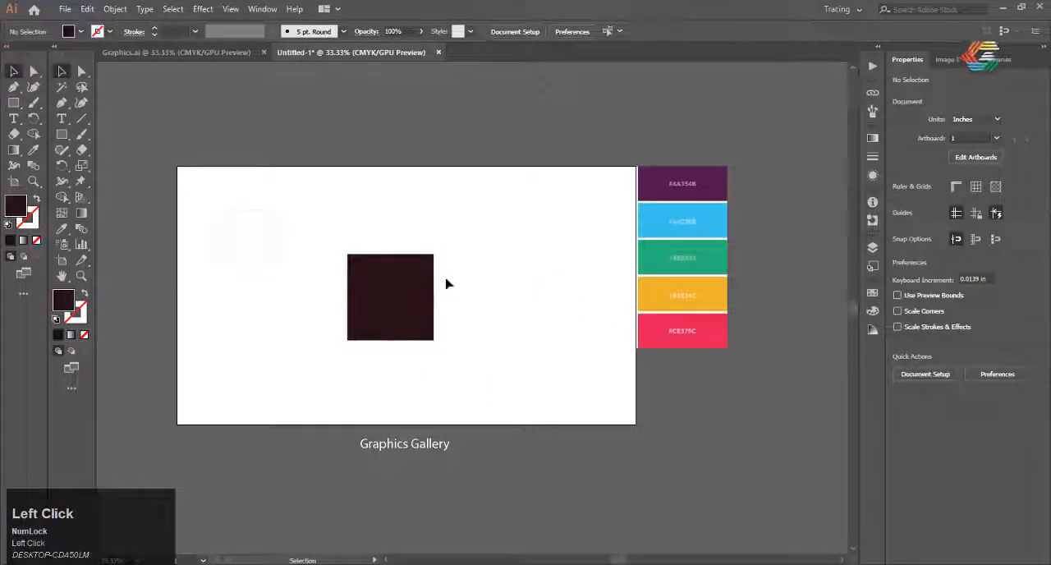
# Select the square and circle and cut away the upper-left, upper-right and lower-right corner pieces with the Shape Builder tool
pyautogui.moveTo(469, 222); pyautogui.dragTo(285, 372)
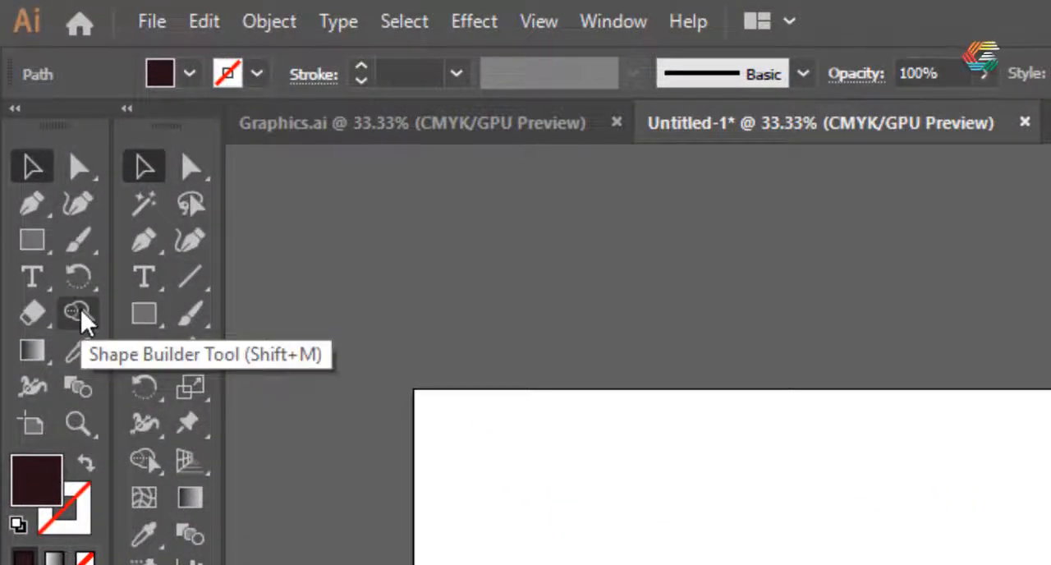
pyautogui.click(81, 310)
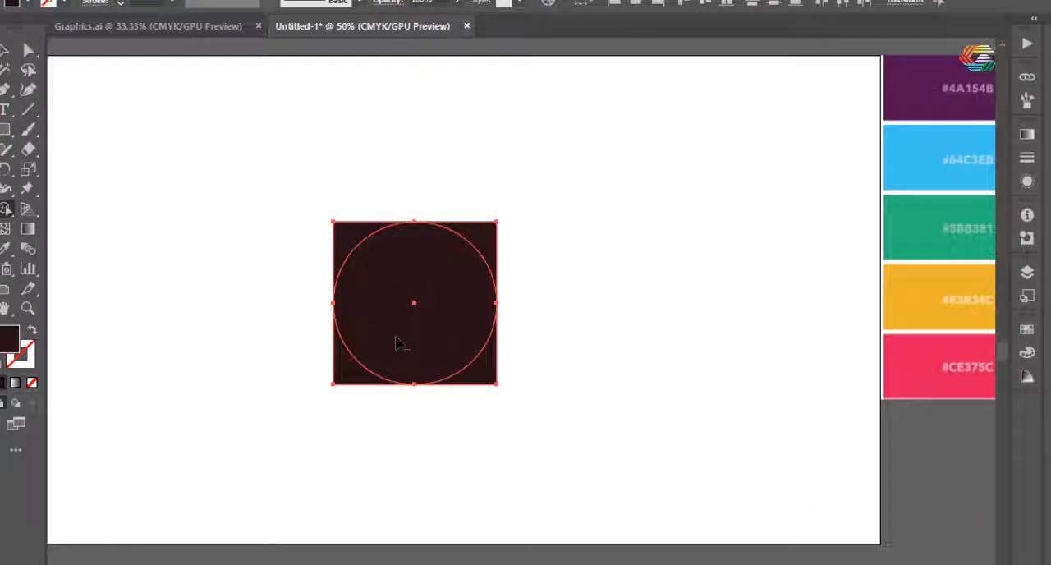
pyautogui.scroll(6, 343, 220)
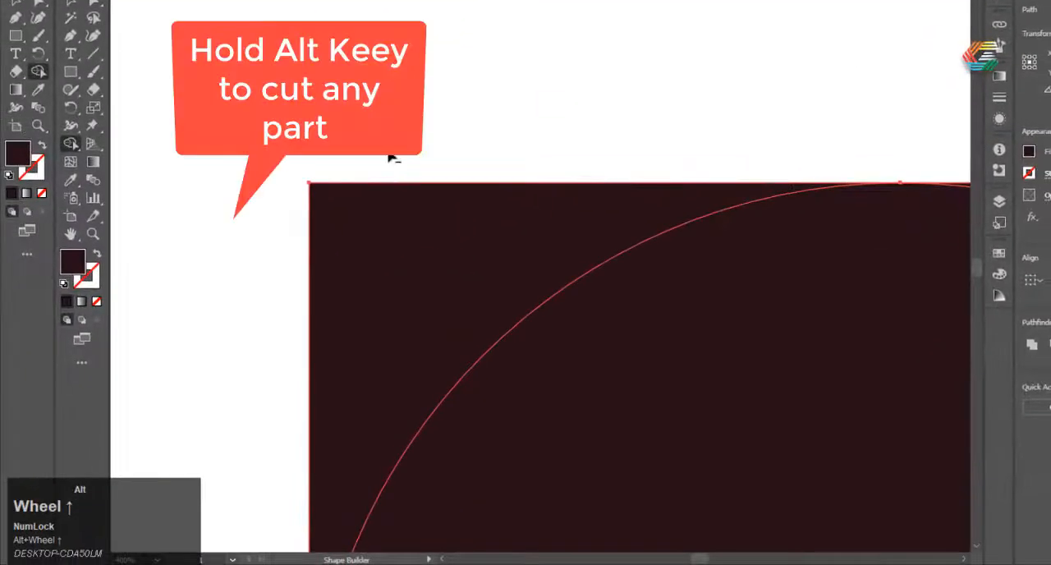
pyautogui.keyDown('alt'); pyautogui.click(359, 227); pyautogui.keyUp('alt')
pyautogui.scroll(-5, 363, 169)
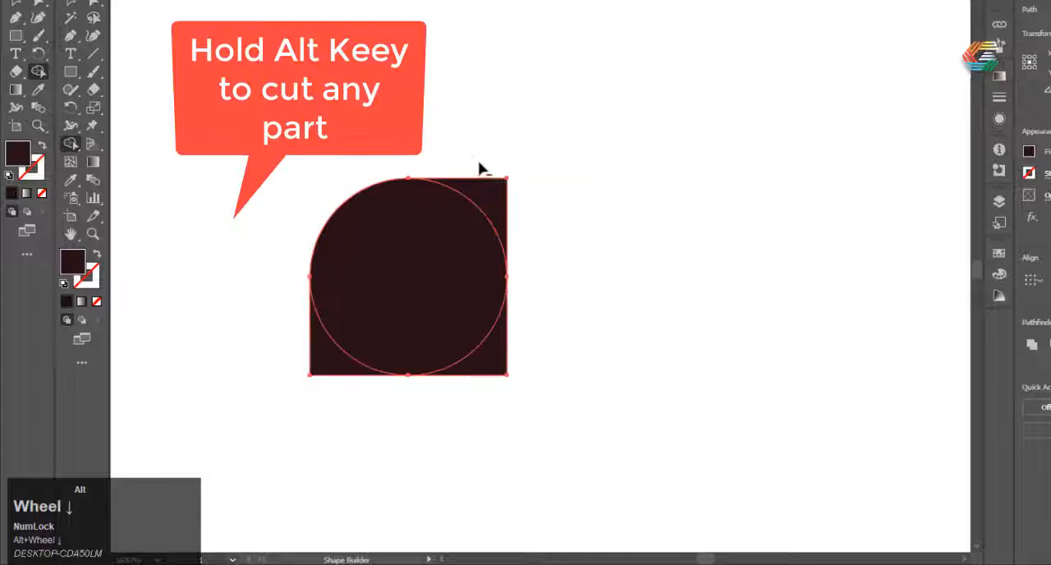
pyautogui.keyDown('alt'); pyautogui.click(479, 162); pyautogui.keyUp('alt')
pyautogui.scroll(5, 518, 392)
pyautogui.moveTo(504, 246); pyautogui.dragTo(427, 378)
pyautogui.scroll(-5, 534, 335)
pyautogui.scroll(4, 345, 285)
# Merge the remaining lower-left corner piece with the circle into one teardrop shape and deselect it
pyautogui.click(341, 345)
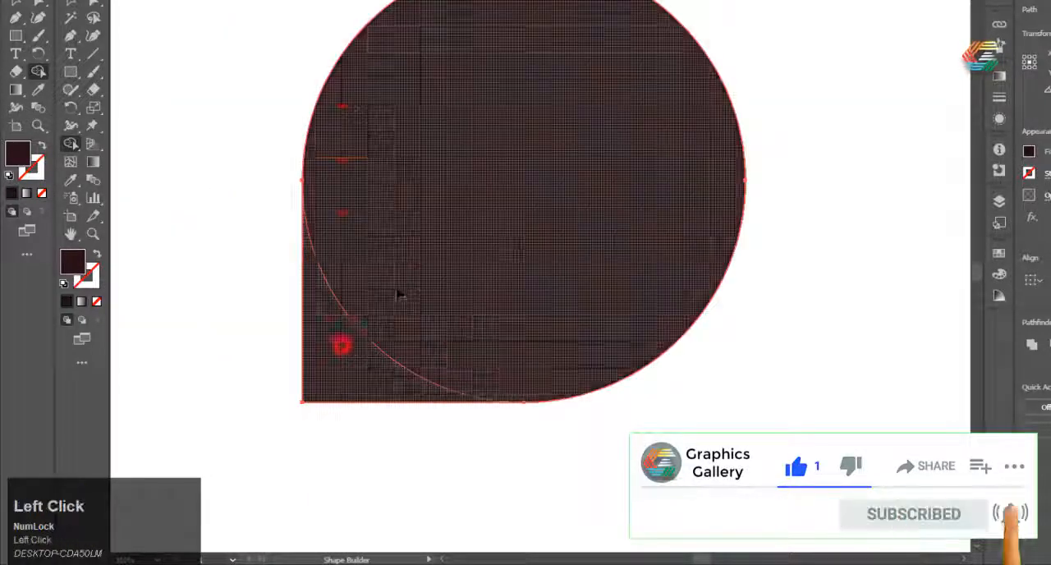
pyautogui.scroll(-5, 399, 295)
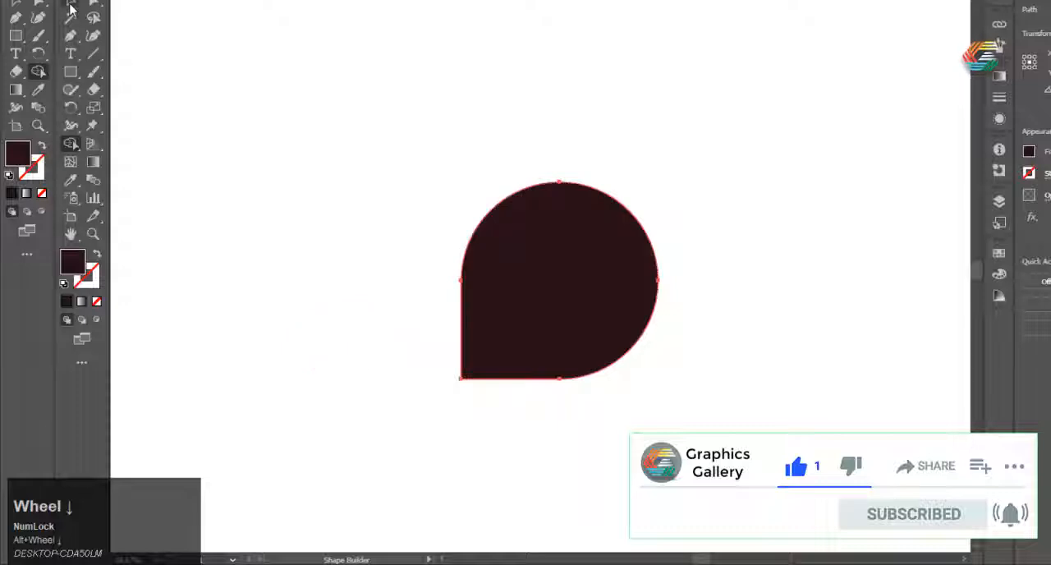
pyautogui.click(372, 216)
pyautogui.scroll(-5, 520, 307)
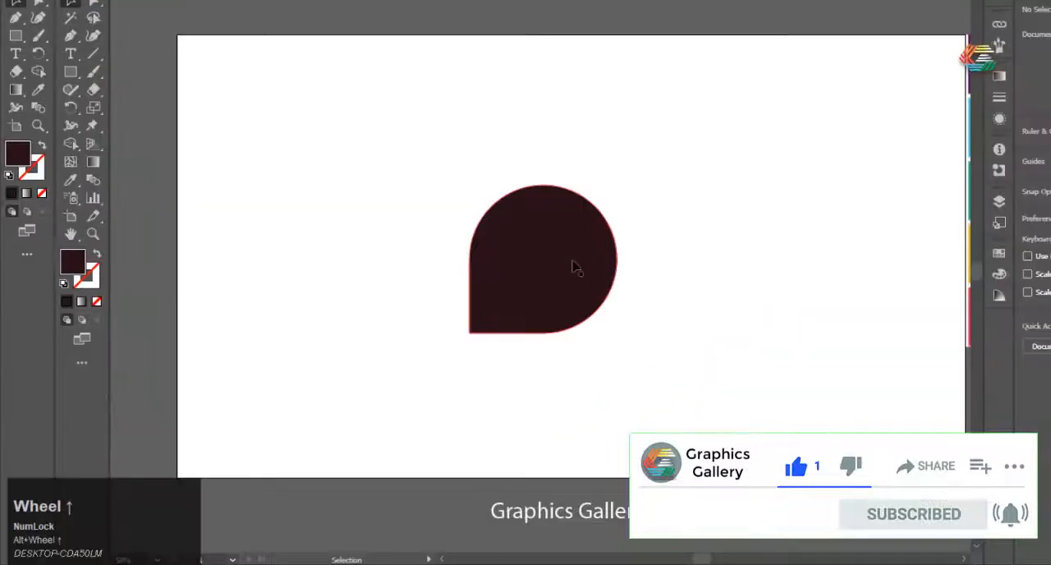
pyautogui.scroll(-3, 519, 306)
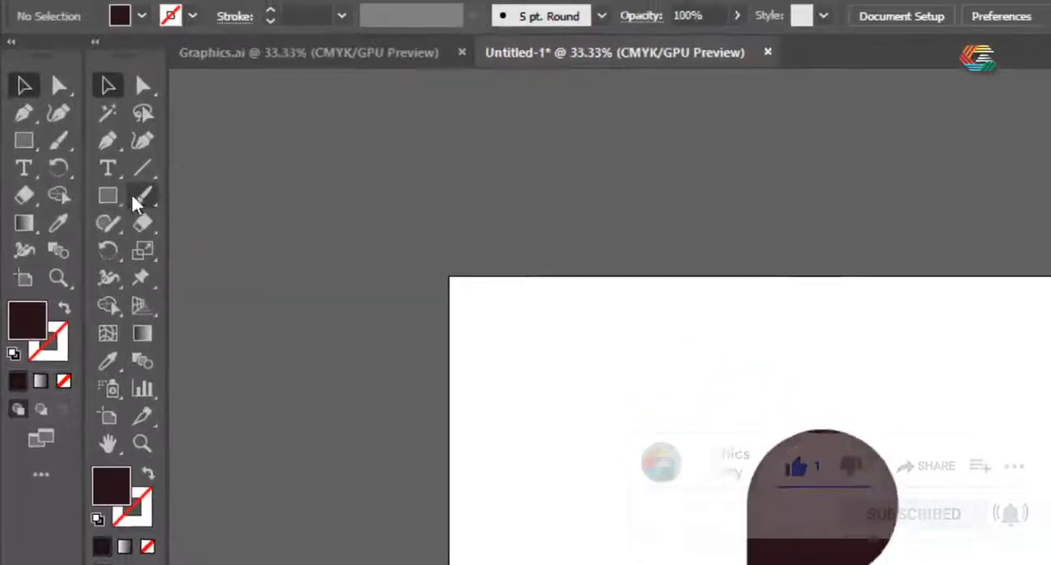
# Draw a rectangle 3 in wide and 4 in high to the upper left of the teardrop
pyautogui.click(73, 69)
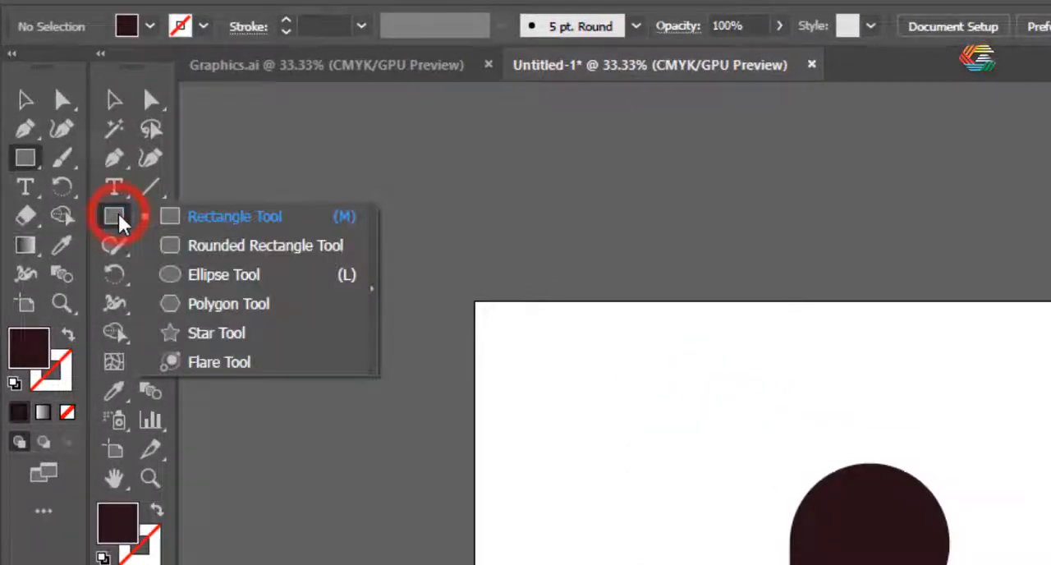
pyautogui.click(165, 216)
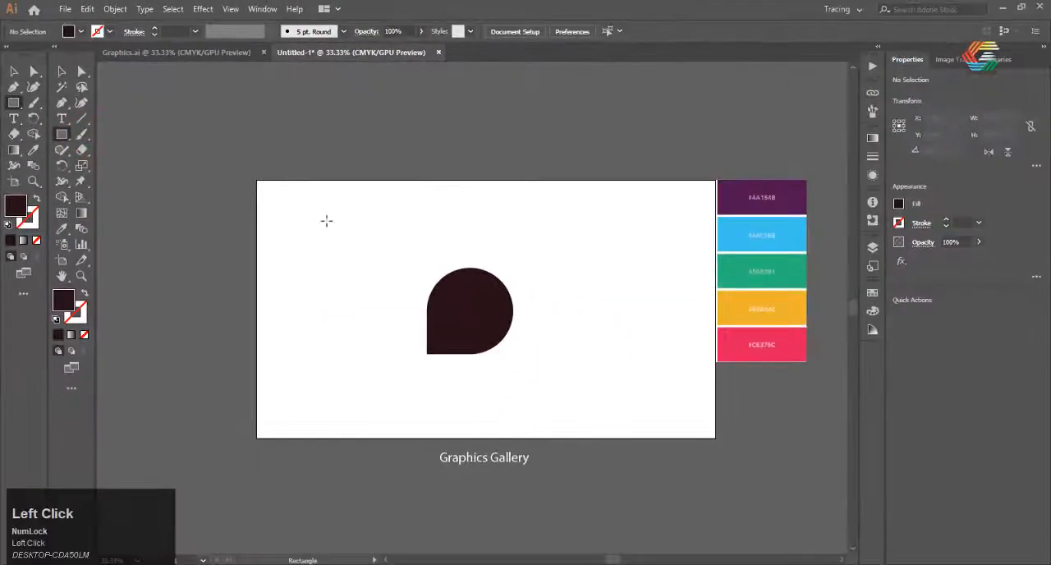
pyautogui.click(326, 220)
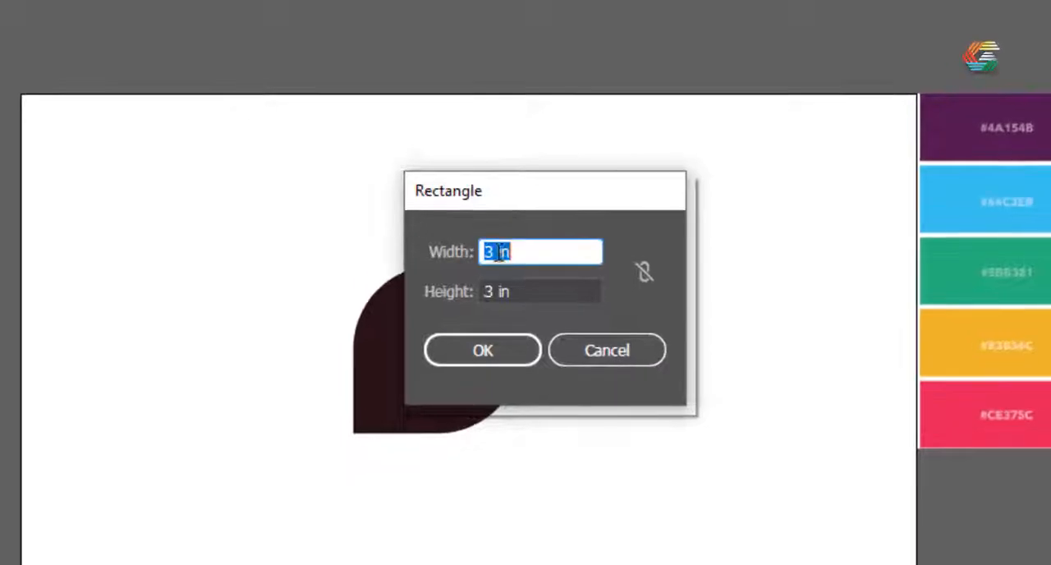
pyautogui.click(538, 297)
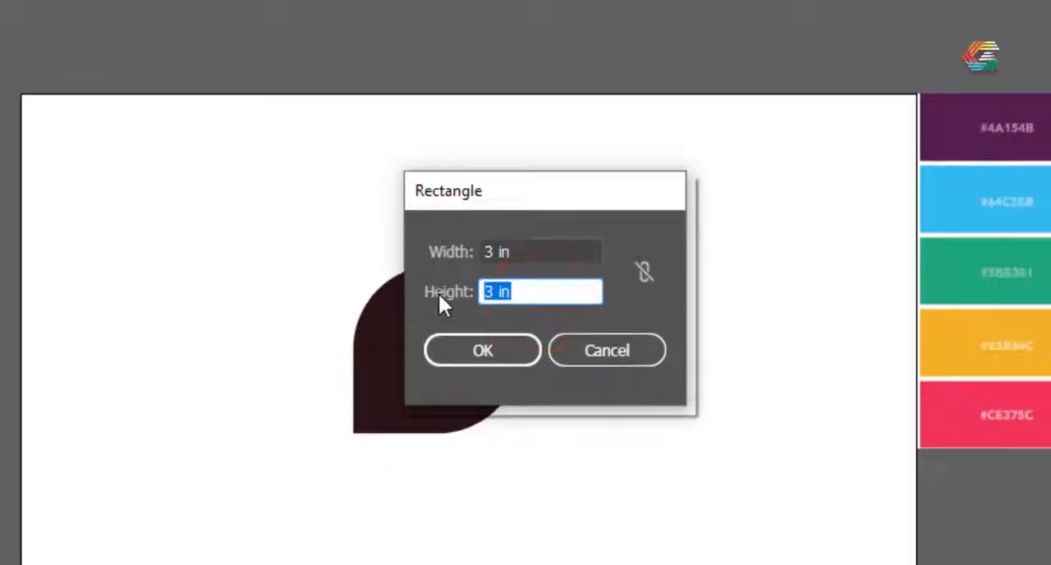
pyautogui.write('4')
pyautogui.click(511, 355)
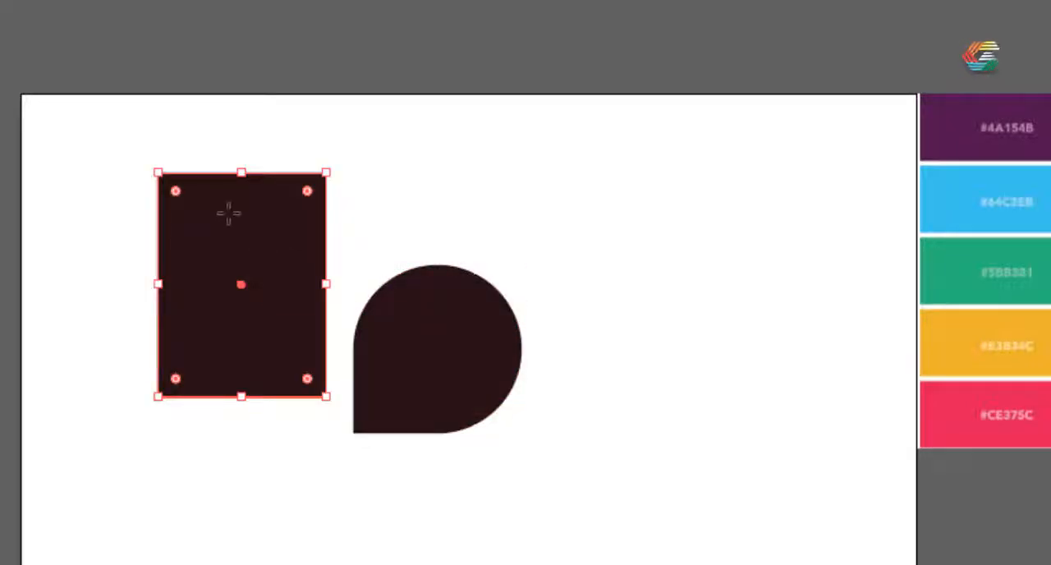
# Stretch the rectangle upward to about 5.34 in tall, narrow it slightly, and round its corners fully into a pill shape
pyautogui.moveTo(244, 173); pyautogui.dragTo(241, 94)
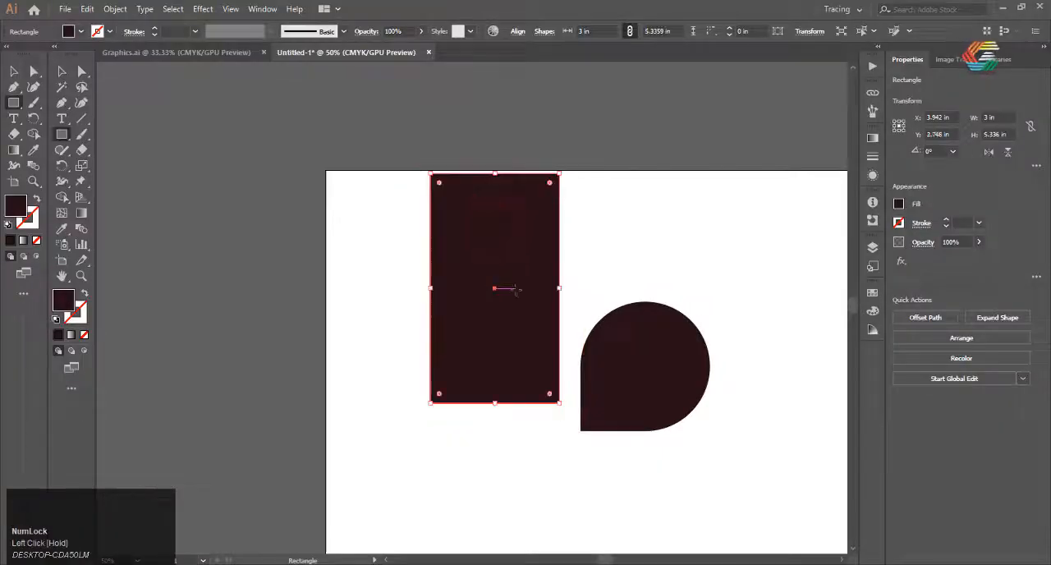
pyautogui.moveTo(560, 287); pyautogui.dragTo(534, 287)
pyautogui.scroll(2, 454, 359)
pyautogui.moveTo(416, 439); pyautogui.dragTo(497, 329)
pyautogui.scroll(-3, 389, 428)
pyautogui.click(15, 70)
pyautogui.click(497, 359)
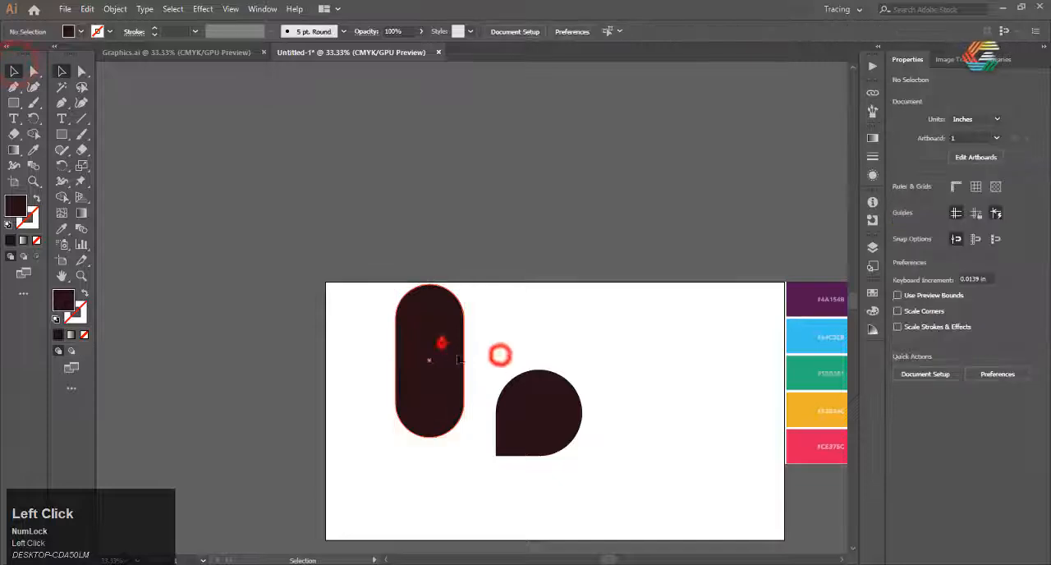
# Move the pill shape close beside the teardrop's straight edge, with their bottoms aligned
pyautogui.moveTo(439, 345); pyautogui.dragTo(473, 368)
pyautogui.click(607, 351)
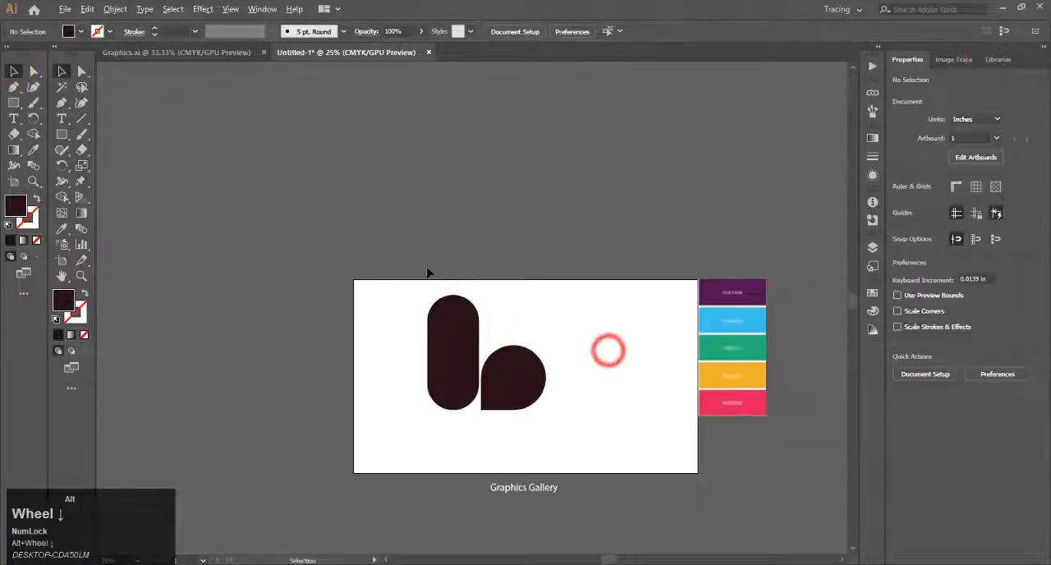
pyautogui.scroll(-1, 605, 350)
# Scale the pill and teardrop together down to about 2.5 × 2.42 in and move them toward the artboard centre
pyautogui.moveTo(403, 426); pyautogui.dragTo(468, 357)
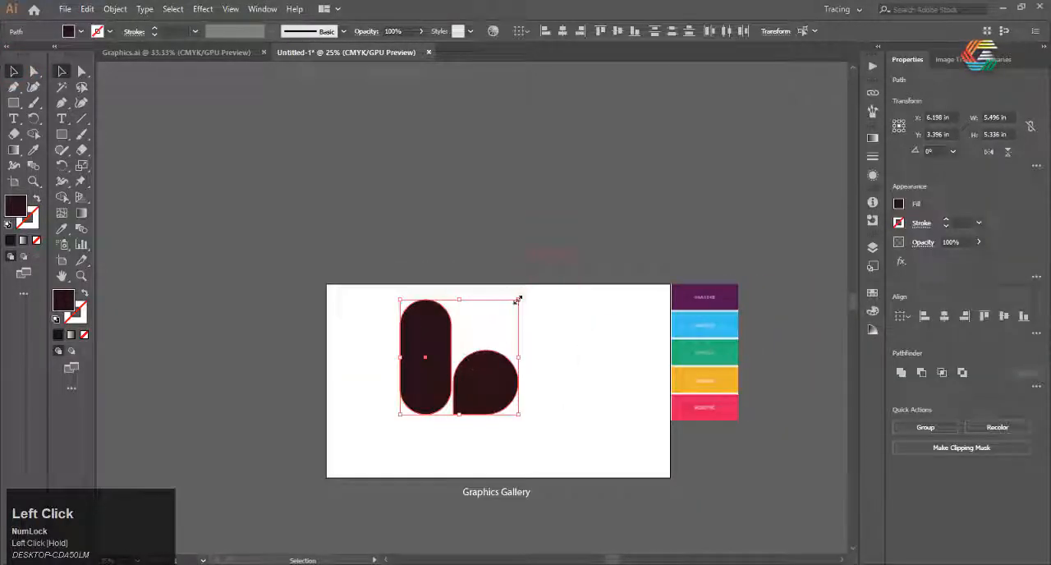
pyautogui.moveTo(516, 299); pyautogui.dragTo(487, 330)
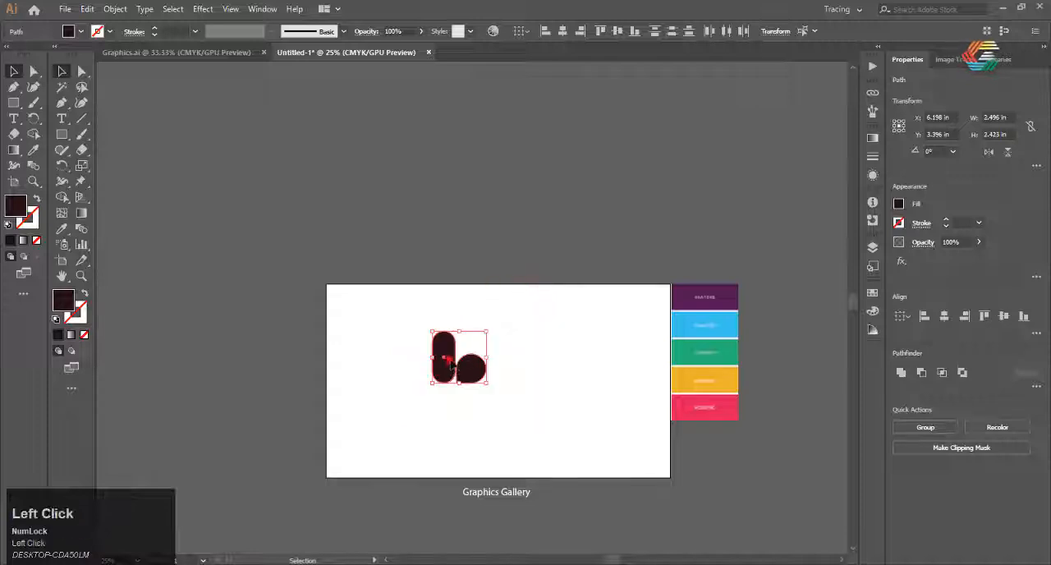
pyautogui.moveTo(447, 359); pyautogui.dragTo(514, 370)
pyautogui.scroll(3, 514, 367)
pyautogui.scroll(-2, 306, 252)
pyautogui.scroll(3, 423, 317)
pyautogui.click(451, 437)
pyautogui.scroll(-1, 391, 329)
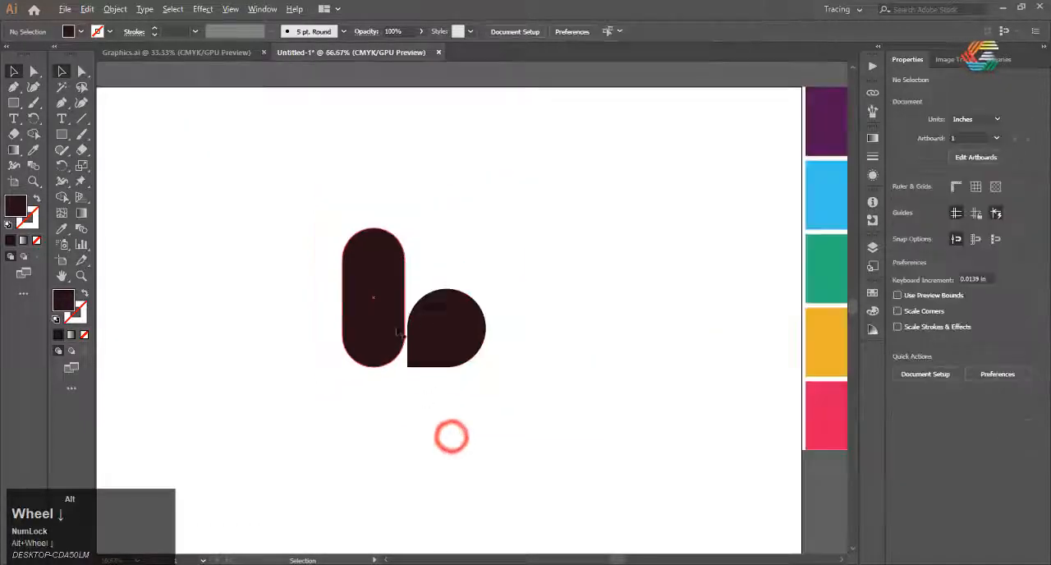
# Copy the teardrop and paste the duplicate in place
pyautogui.scroll(1, 384, 287)
pyautogui.click(476, 352)
pyautogui.scroll(-1, 445, 346)
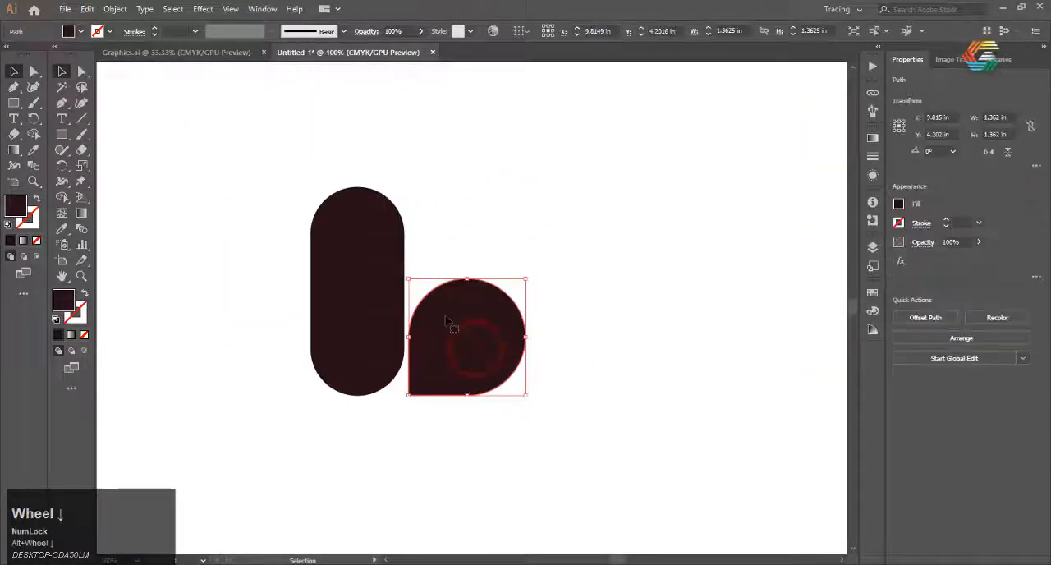
pyautogui.rightClick(446, 320)
pyautogui.click(460, 349)
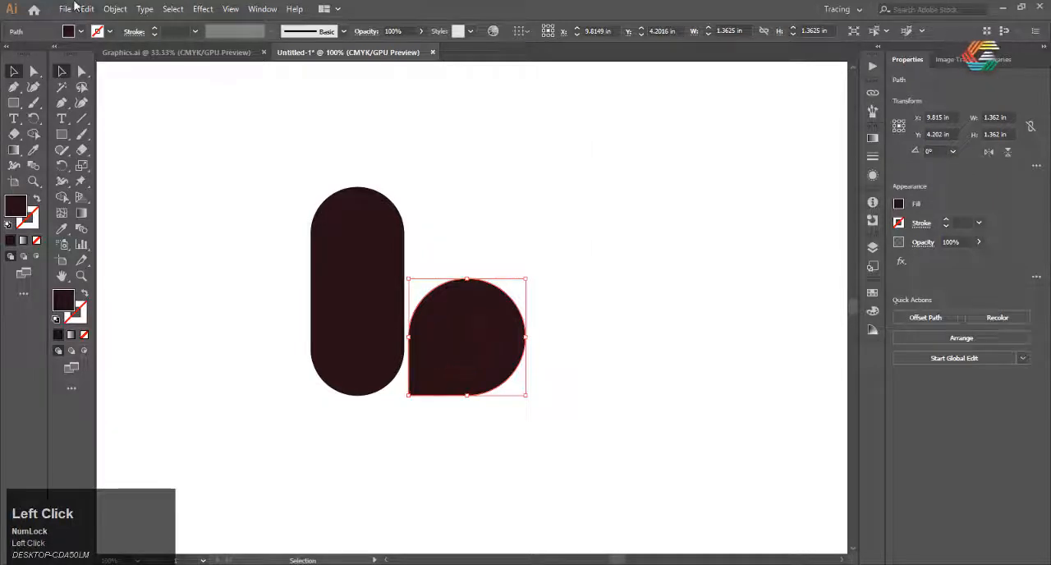
pyautogui.click(87, 9)
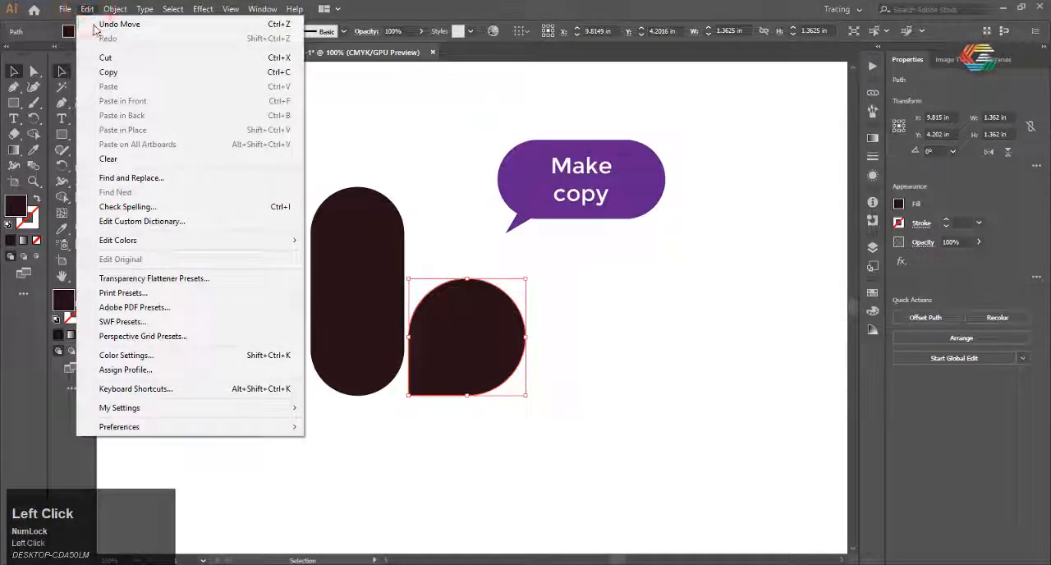
pyautogui.click(108, 71)
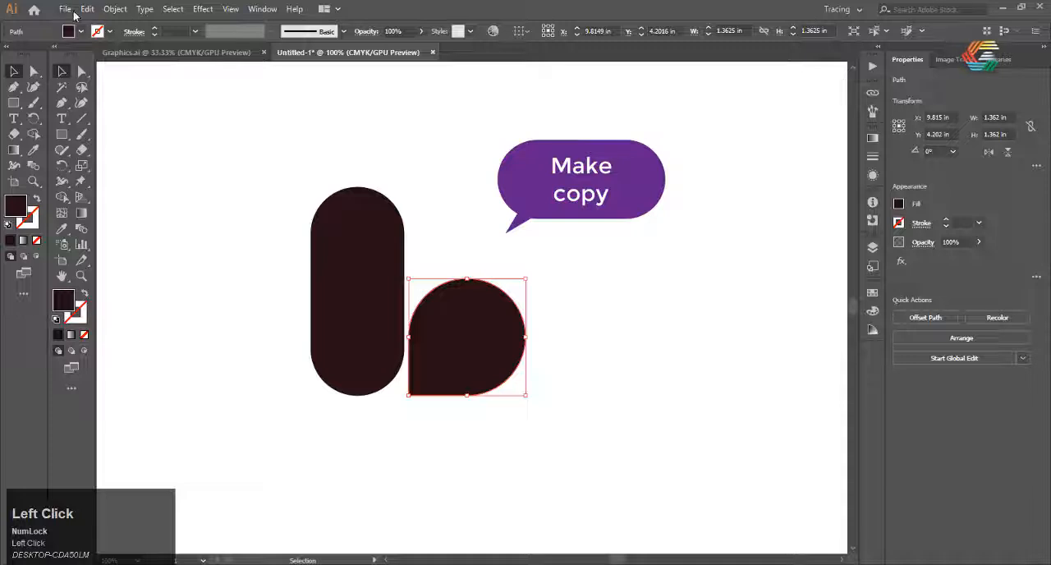
pyautogui.click(87, 9)
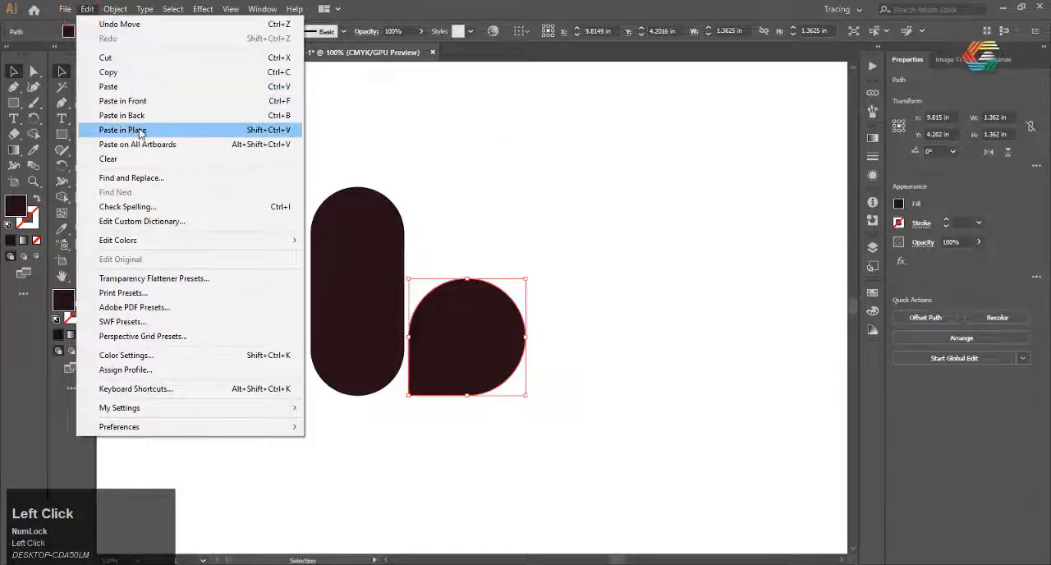
pyautogui.click(138, 130)
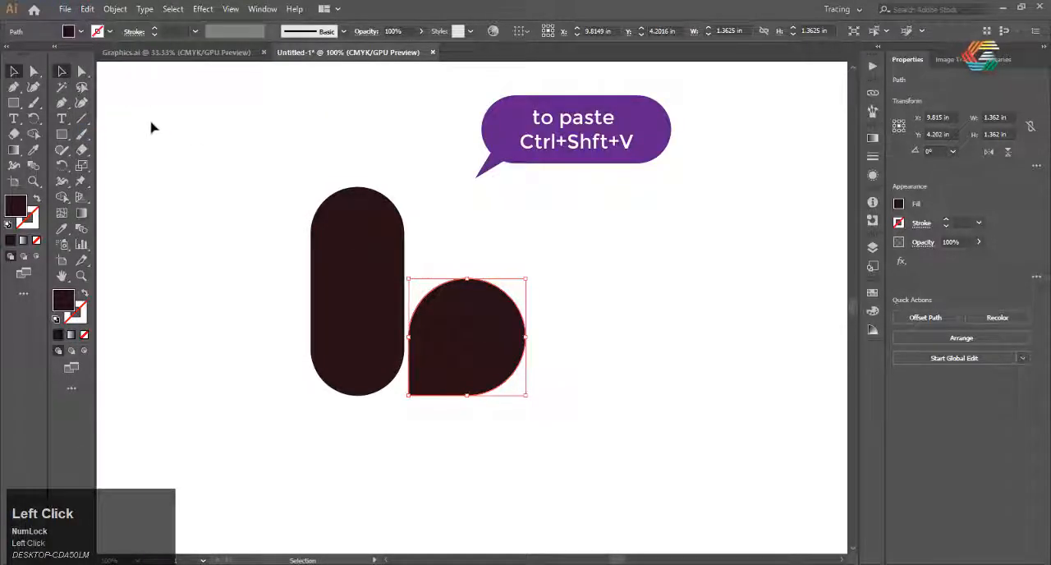
# Rotate the pasted teardrop about 6° clockwise around its pointed lower-left corner
pyautogui.click(37, 120)
pyautogui.keyDown('alt'); pyautogui.scroll(2, 439, 375); pyautogui.keyUp('alt')
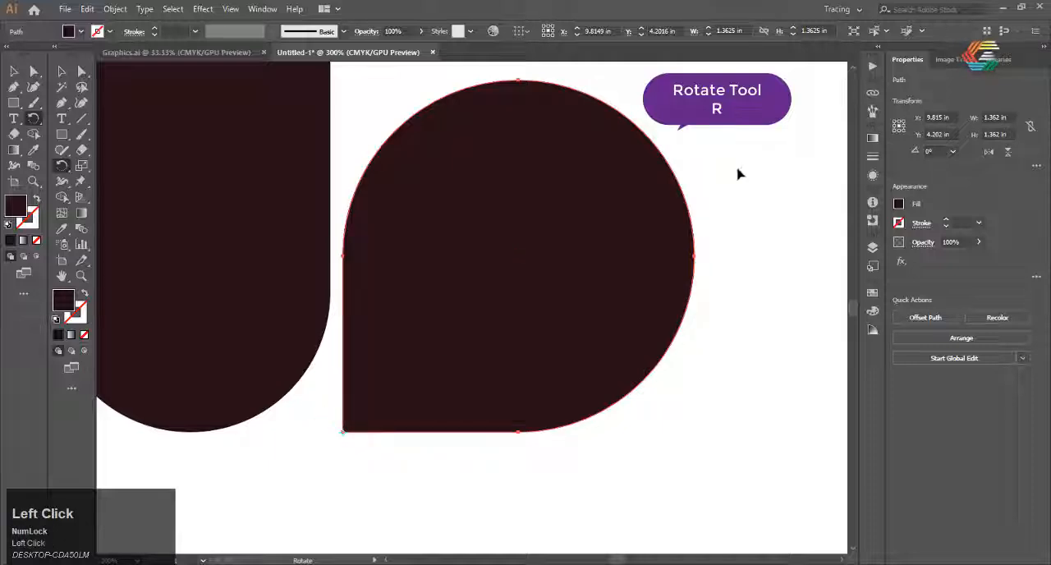
pyautogui.moveTo(723, 138); pyautogui.dragTo(753, 176)
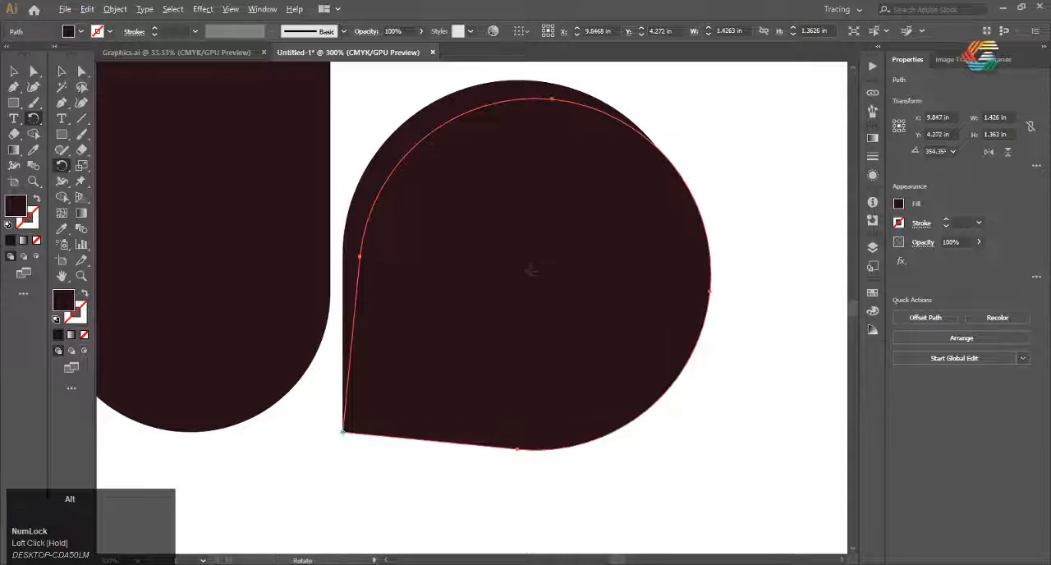
pyautogui.scroll(-4, 502, 280)
pyautogui.scroll(2, 493, 284)
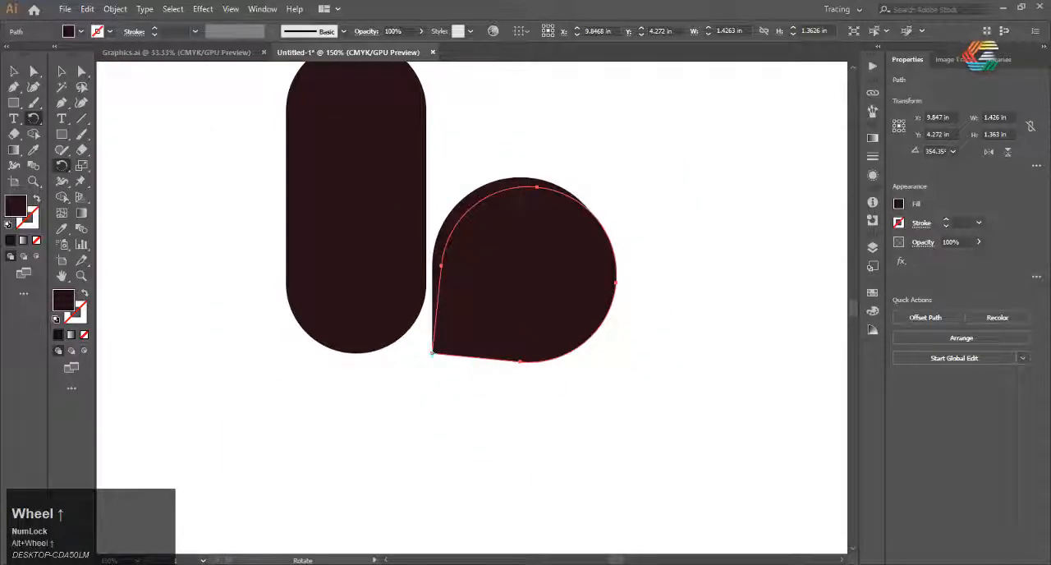
# Select both overlapping teardrops and use Shape Builder to split off their overlap and remove the sliver protruding beyond the original's lower-right edge
pyautogui.click(10, 71)
pyautogui.moveTo(614, 207); pyautogui.dragTo(448, 270)
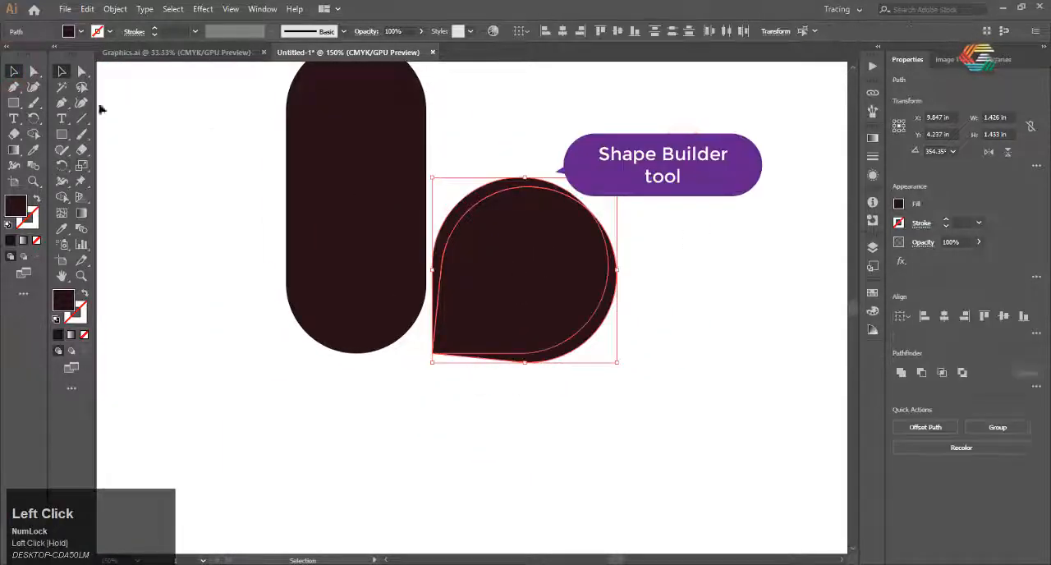
pyautogui.click(33, 134)
pyautogui.keyDown('alt'); pyautogui.scroll(3, 447, 197); pyautogui.keyUp('alt')
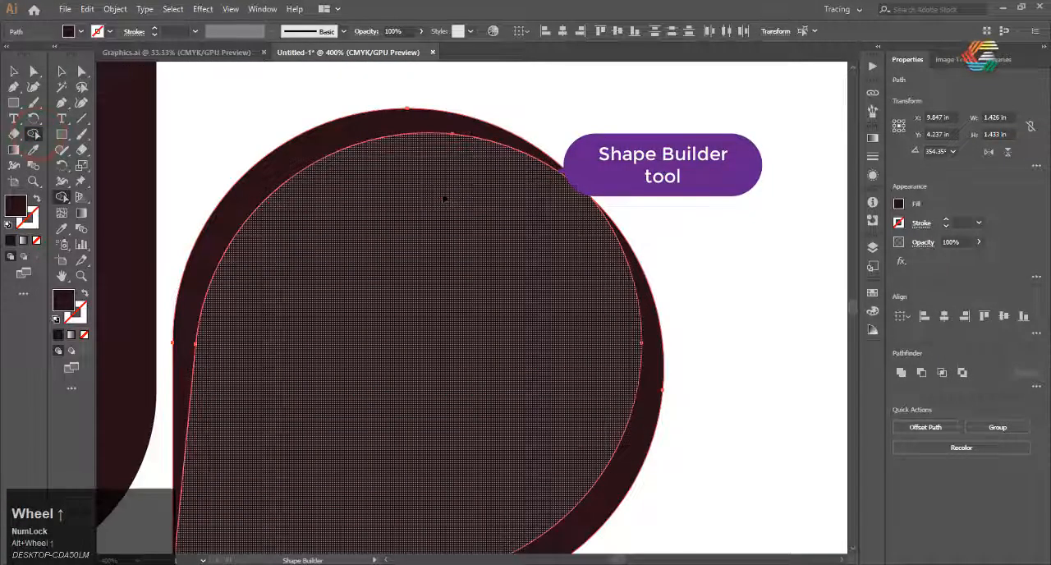
pyautogui.click(445, 199)
pyautogui.click(348, 123)
pyautogui.keyDown('alt'); pyautogui.scroll(-3, 512, 211); pyautogui.keyUp('alt')
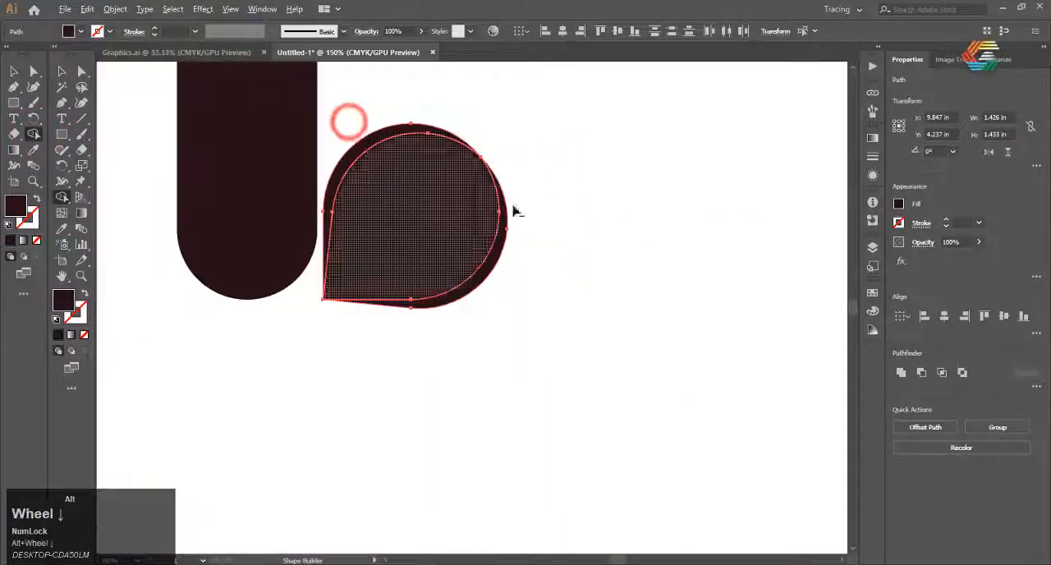
pyautogui.keyDown('alt'); pyautogui.scroll(5, 517, 247); pyautogui.keyUp('alt')
pyautogui.click(489, 270)
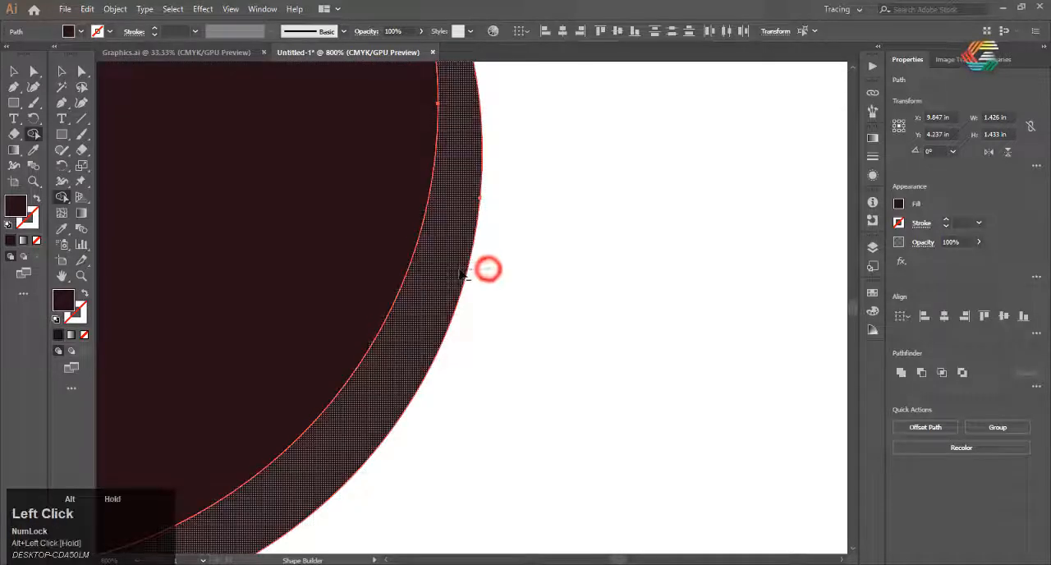
pyautogui.keyDown('alt'); pyautogui.scroll(-5, 558, 291); pyautogui.keyUp('alt')
pyautogui.keyDown('alt'); pyautogui.scroll(-1, 575, 278); pyautogui.keyUp('alt')
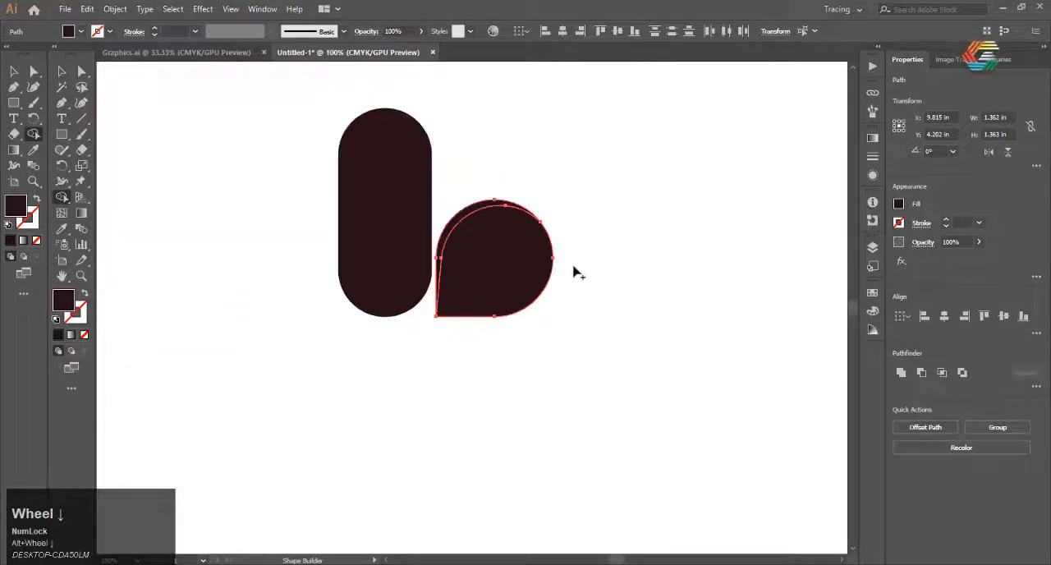
pyautogui.click(14, 70)
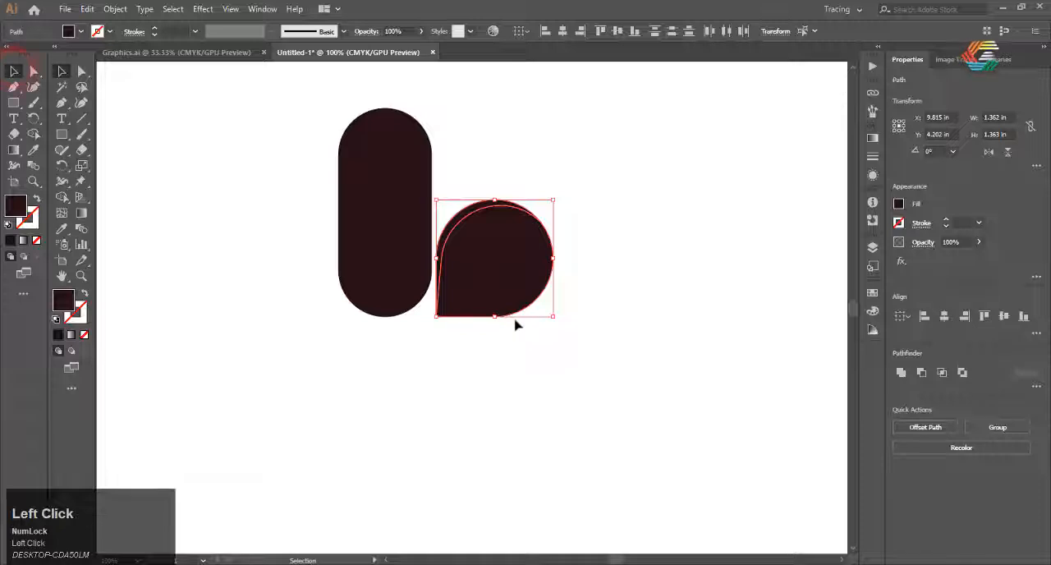
pyautogui.click(504, 358)
pyautogui.keyDown('alt'); pyautogui.scroll(-2, 503, 356); pyautogui.keyUp('alt')
pyautogui.keyDown('alt'); pyautogui.scroll(1, 500, 211); pyautogui.keyUp('alt')
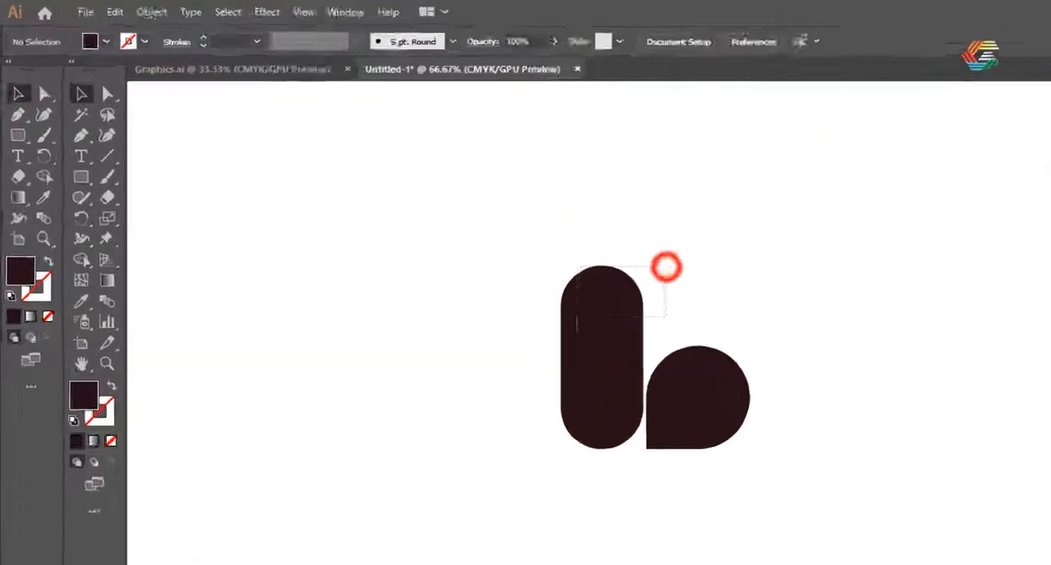
# Copy the pill shape and paste the duplicate in place
pyautogui.moveTo(666, 267); pyautogui.dragTo(578, 317)
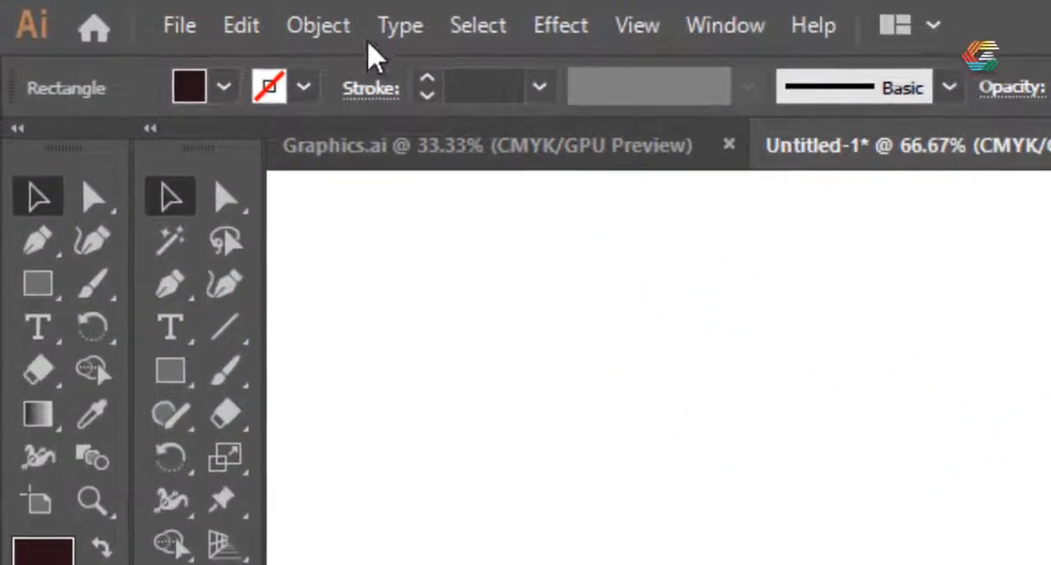
pyautogui.click(245, 25)
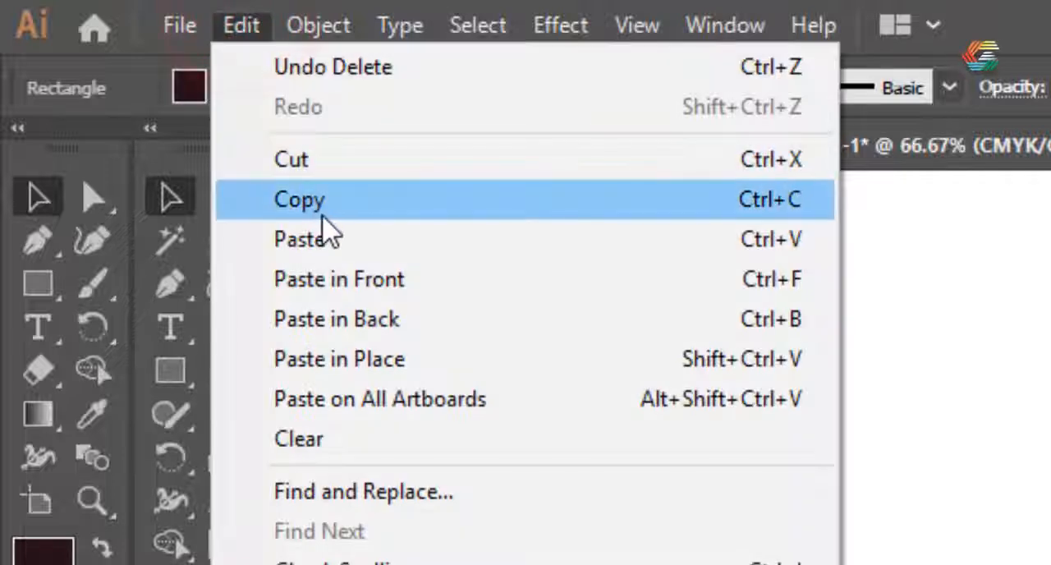
pyautogui.click(321, 204)
pyautogui.click(243, 27)
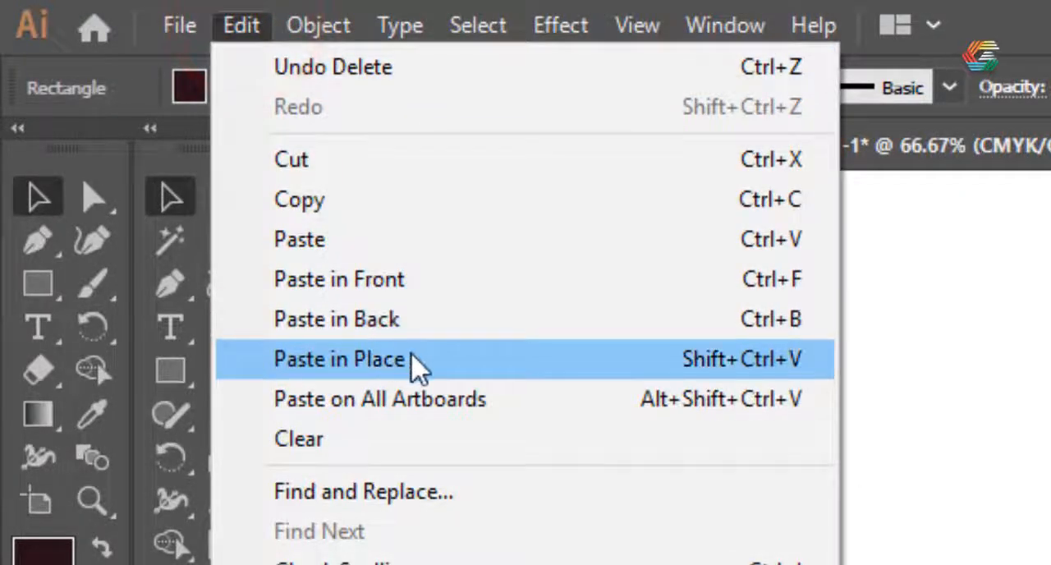
pyautogui.click(415, 361)
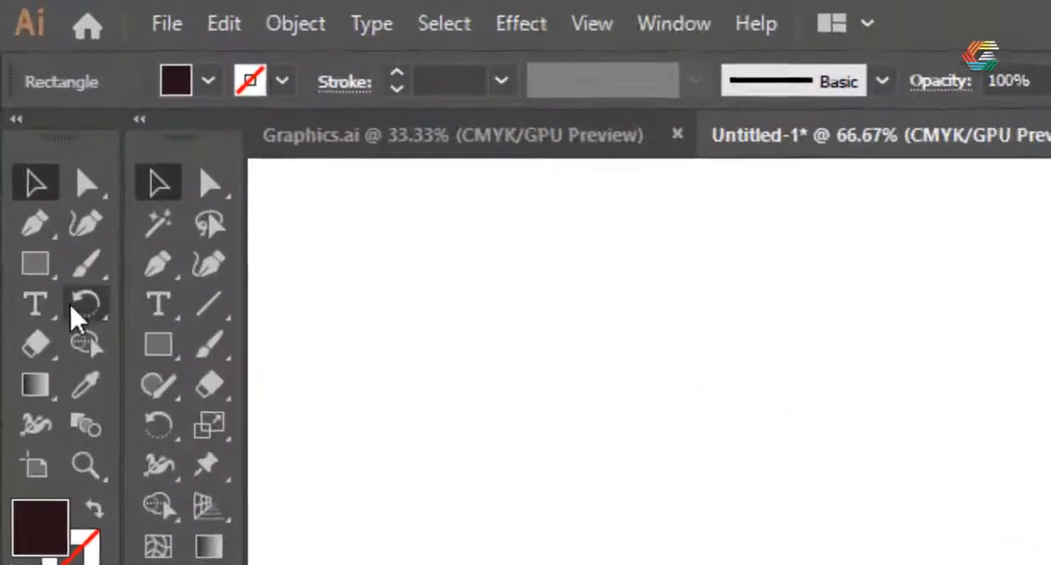
# Rotate the pasted pill about 3° clockwise around its bottom anchor point
pyautogui.click(78, 329)
pyautogui.scroll(2, 1050, 564)
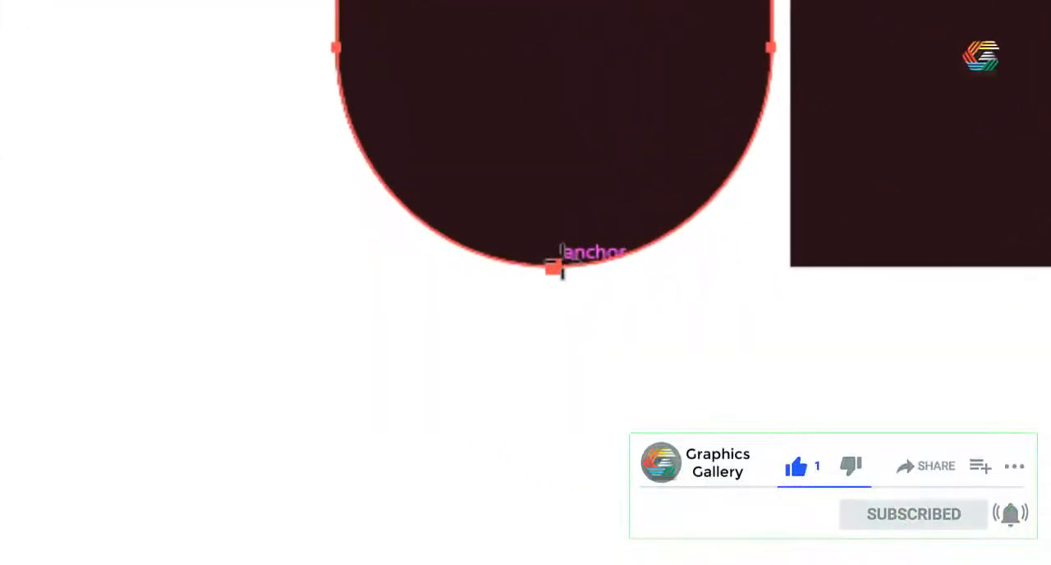
pyautogui.click(449, 322)
pyautogui.scroll(-3, 255, 412)
pyautogui.scroll(2, 293, 202)
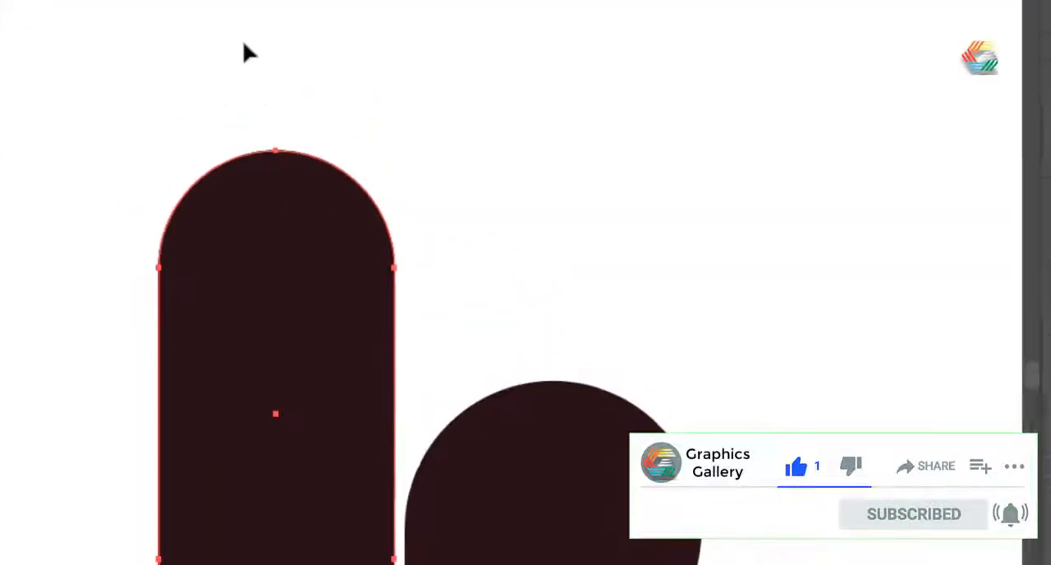
pyautogui.moveTo(283, 116); pyautogui.dragTo(311, 124)
pyautogui.scroll(-2, 321, 164)
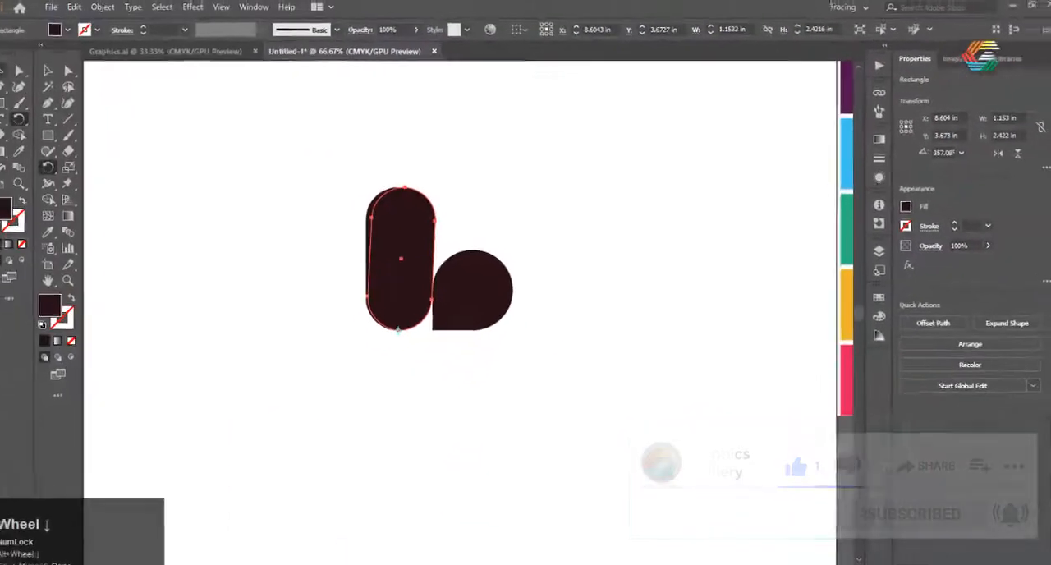
# Select both pills and use Shape Builder to remove the sliver beyond the original's right edge and separate the left sliver from the overlap
pyautogui.click(15, 74)
pyautogui.click(542, 210)
pyautogui.moveTo(469, 145); pyautogui.dragTo(329, 214)
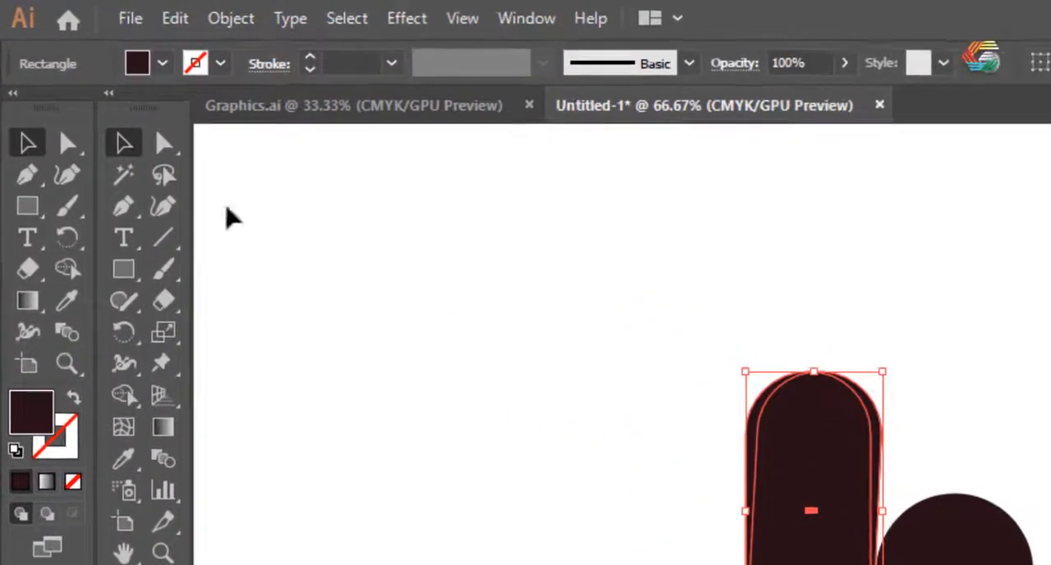
pyautogui.click(77, 263)
pyautogui.scroll(4, 667, 381)
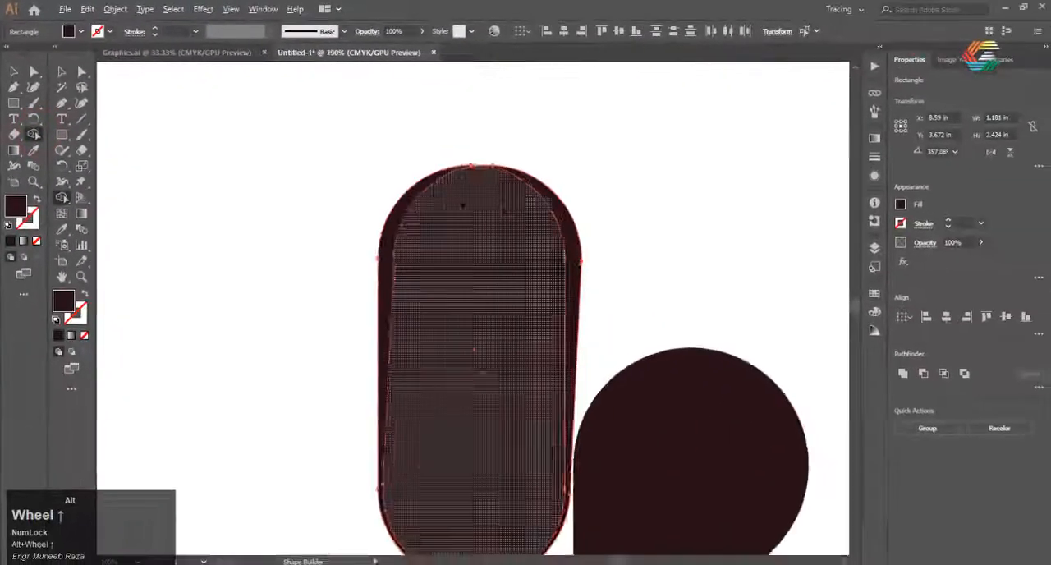
pyautogui.keyDown('alt'); pyautogui.click(621, 192); pyautogui.keyUp('alt')
pyautogui.click(485, 213)
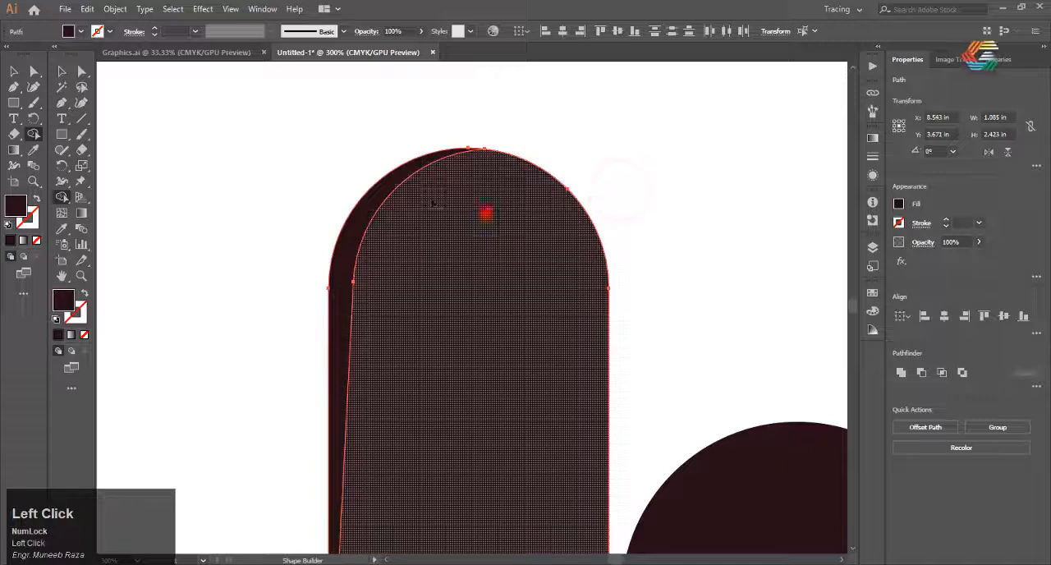
pyautogui.click(352, 215)
pyautogui.scroll(-4, 227, 150)
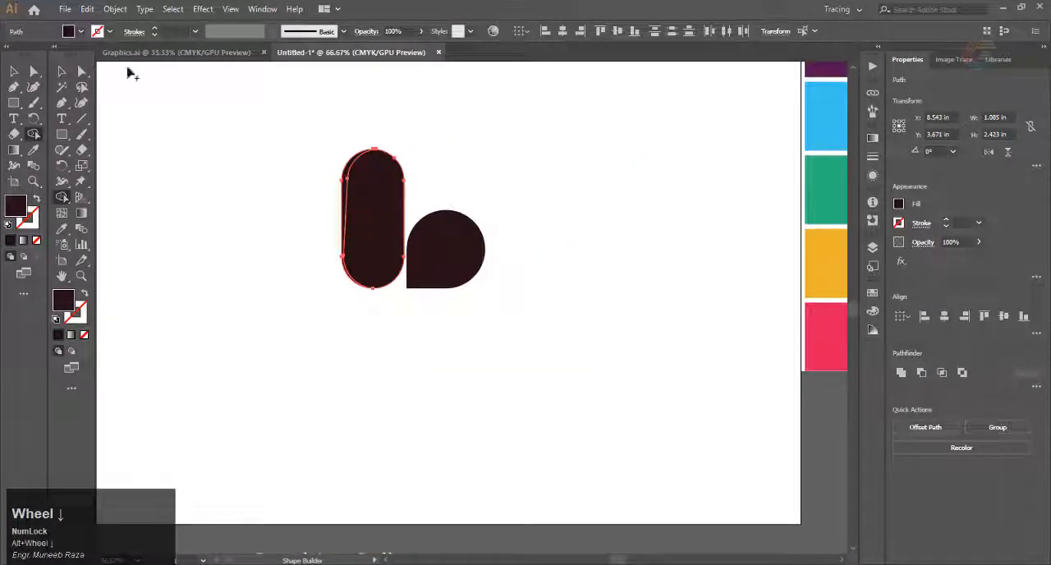
pyautogui.click(59, 71)
pyautogui.scroll(-1, 410, 313)
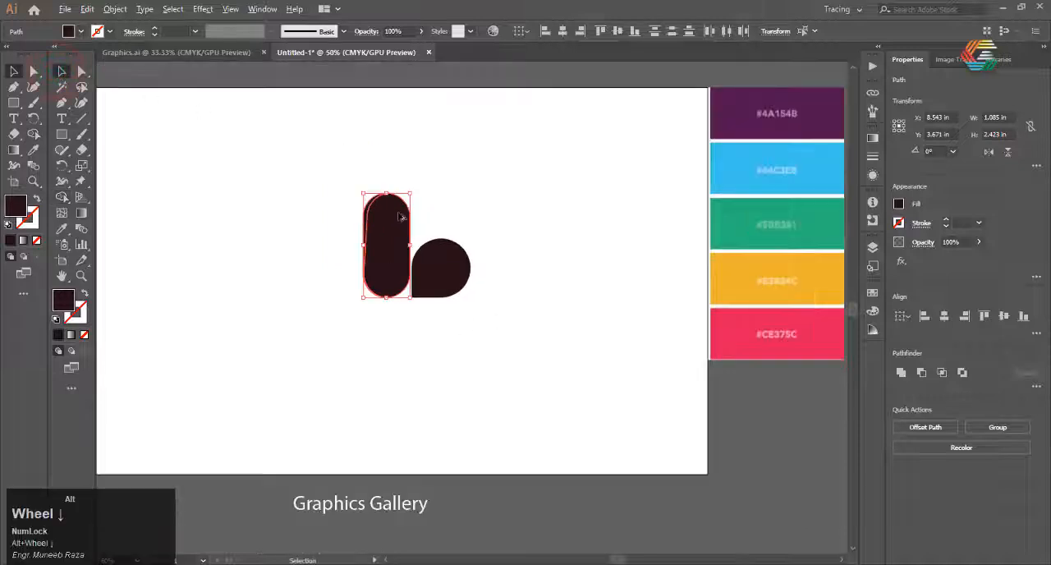
pyautogui.scroll(1, 383, 205)
pyautogui.scroll(-1, 242, 255)
pyautogui.click(507, 349)
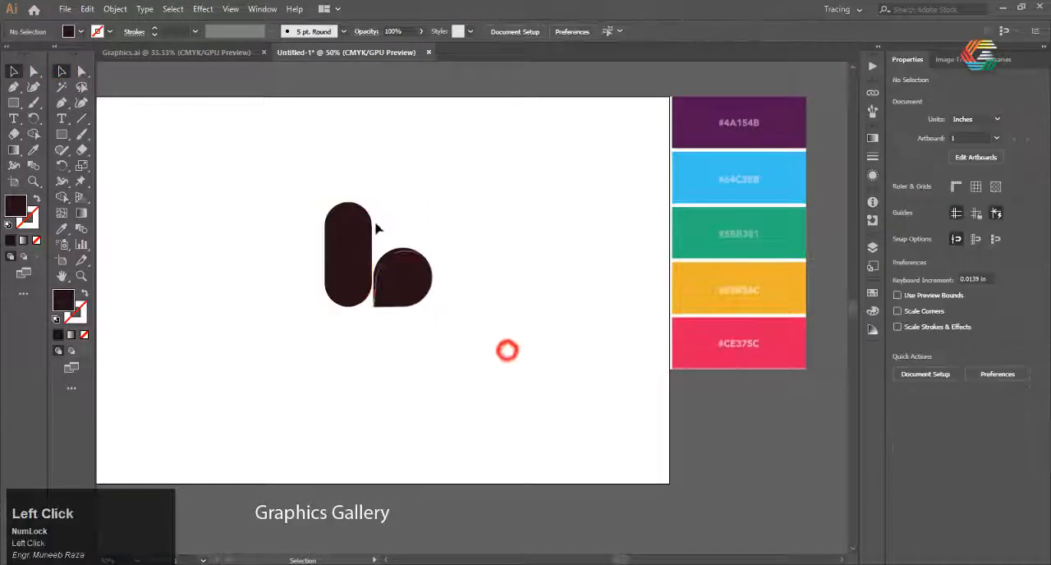
# Fill the teardrop's large front piece with the palette's green swatch using the Eyedropper
pyautogui.scroll(1, 375, 228)
pyautogui.scroll(-1, 300, 268)
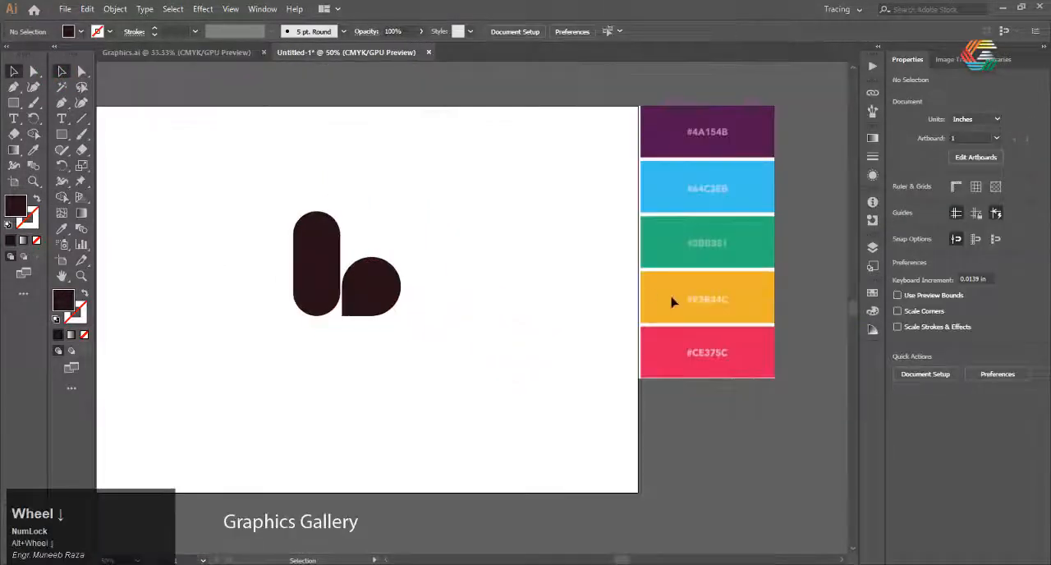
pyautogui.click(392, 289)
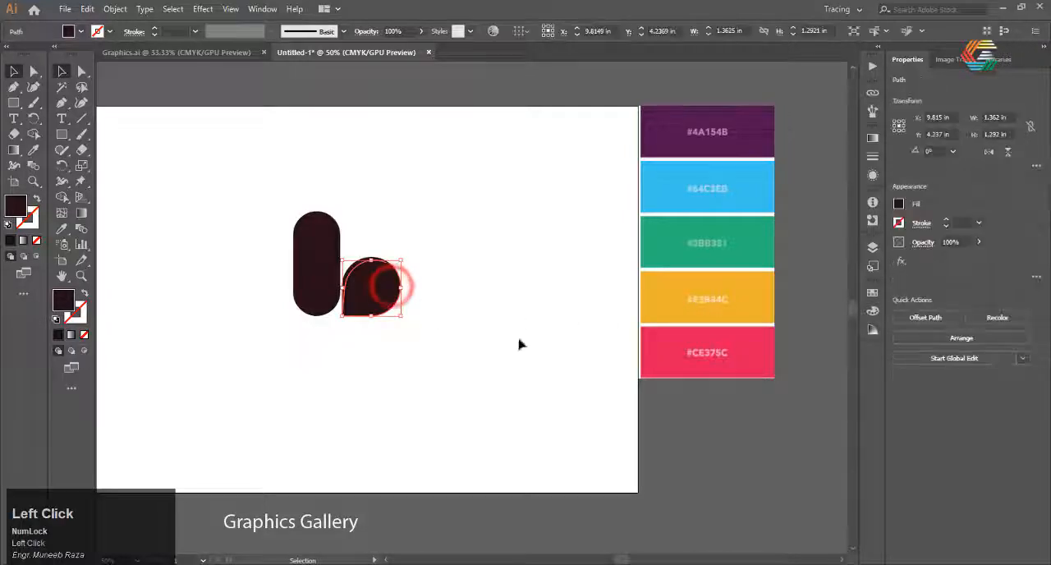
pyautogui.press('i')
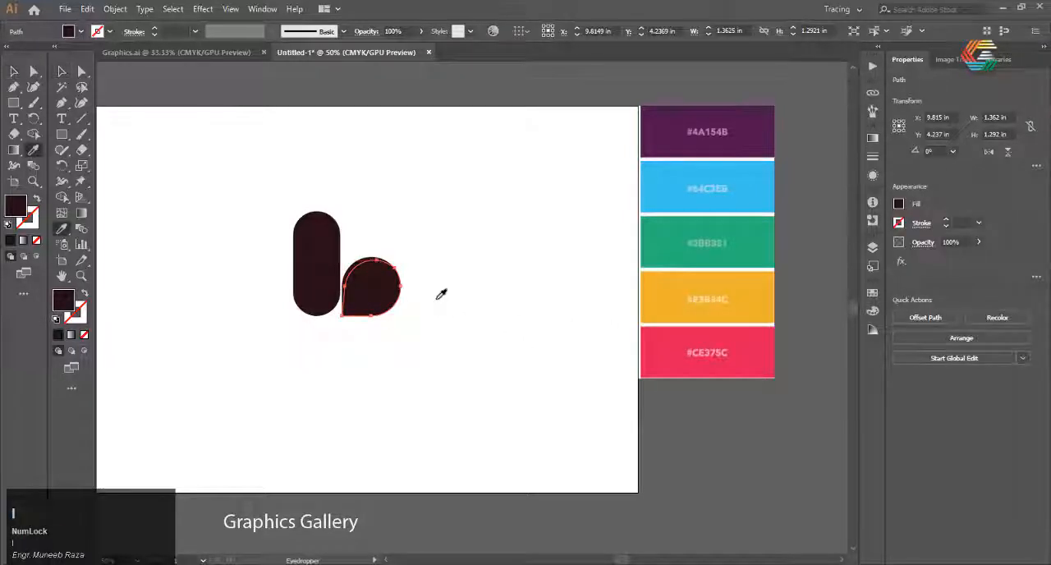
pyautogui.click(681, 245)
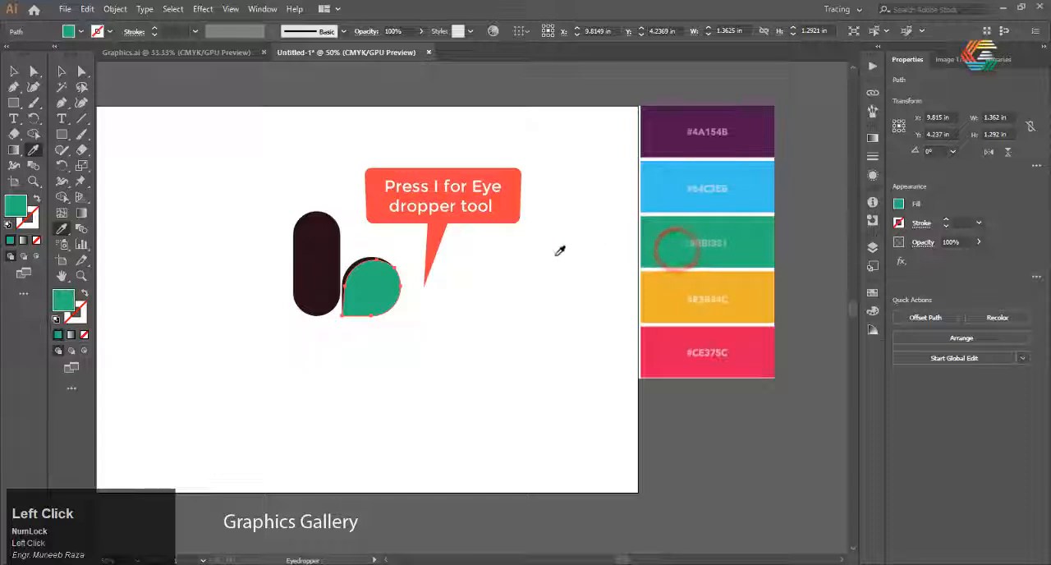
pyautogui.click(329, 259)
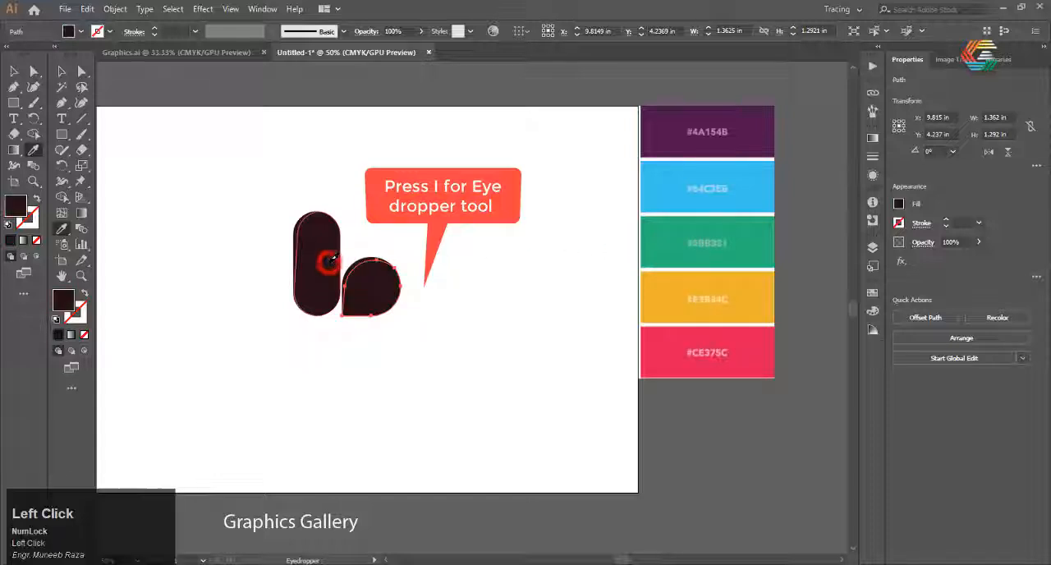
pyautogui.click(691, 248)
pyautogui.press('v')
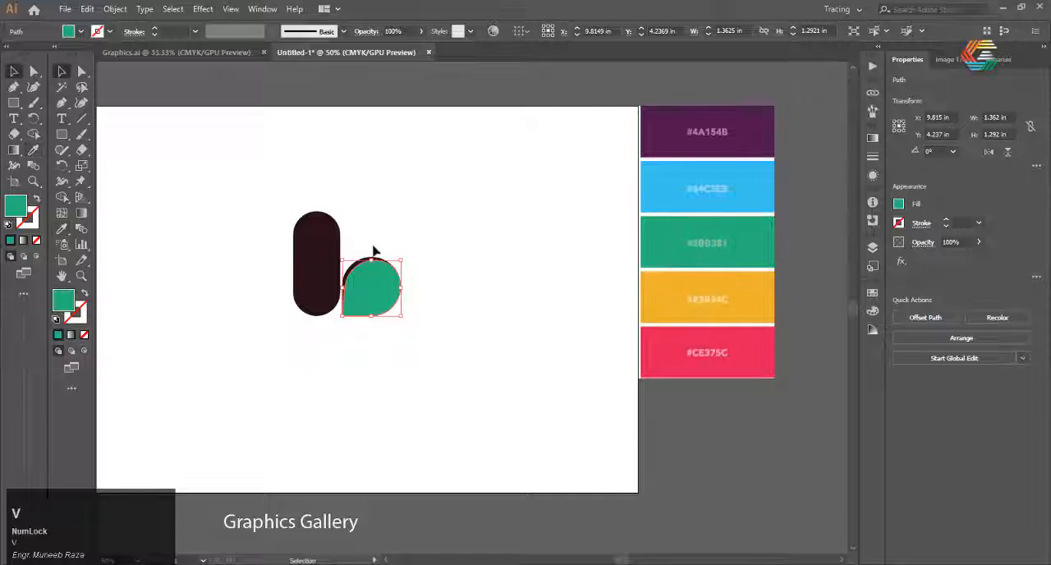
# Fill the pill's large front piece with the same green palette swatch using the Eyedropper
pyautogui.click(314, 256)
pyautogui.press('i')
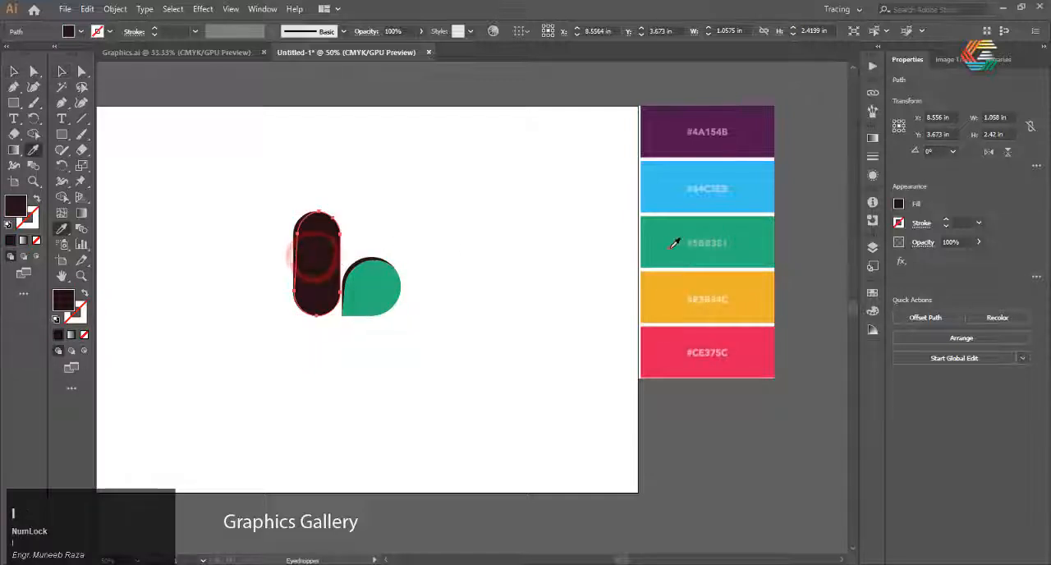
pyautogui.click(672, 243)
pyautogui.click(14, 72)
pyautogui.click(422, 352)
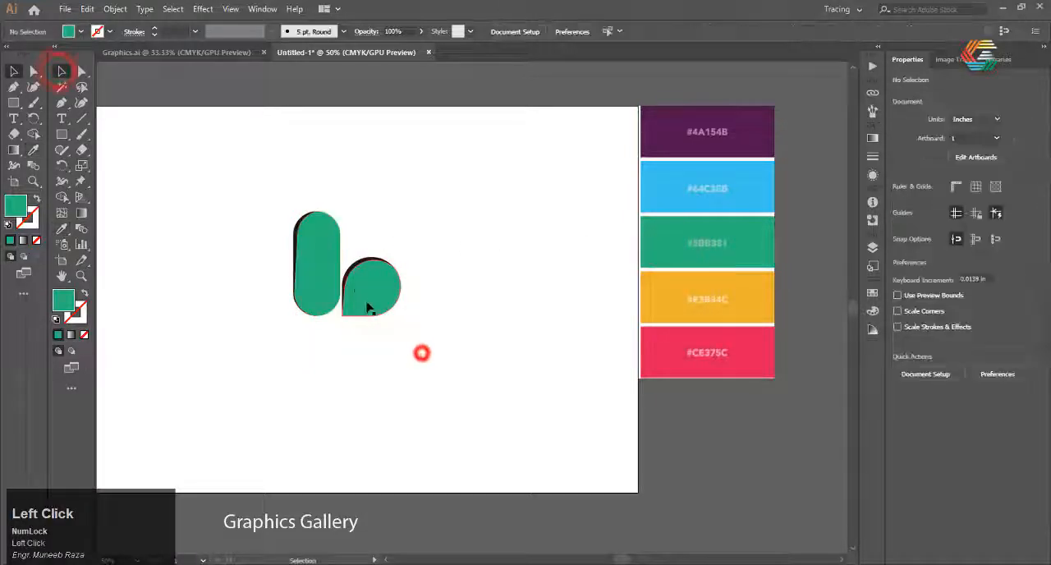
# Isolate the teardrop's dark edge sliver and set its fill to a dark green, RGB 40, 107, 76
pyautogui.scroll(3, 349, 279)
pyautogui.click(355, 256)
pyautogui.scroll(-1, 354, 256)
pyautogui.doubleClick(355, 256)
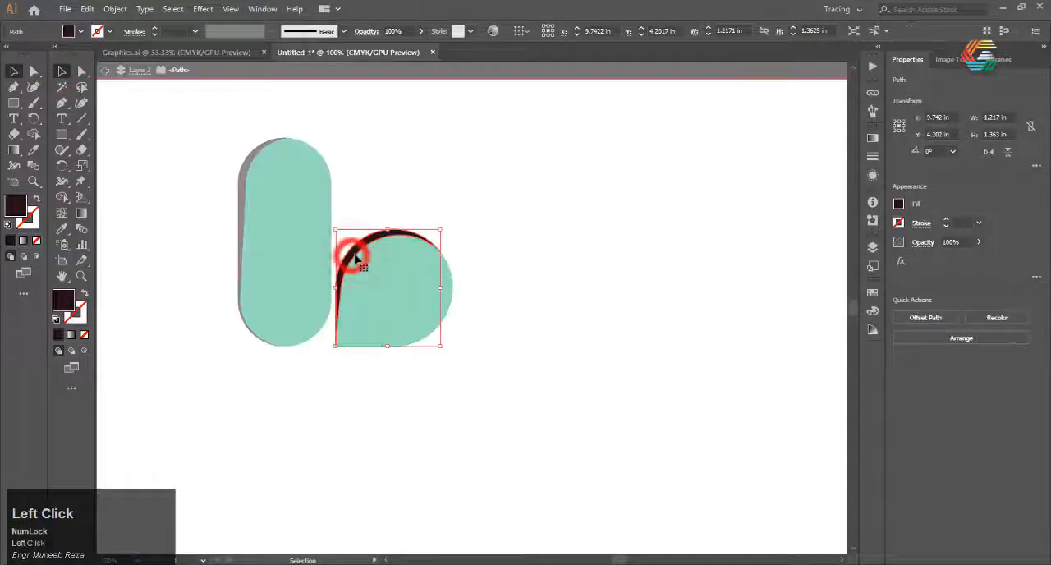
pyautogui.doubleClick(63, 299)
pyautogui.moveTo(746, 258); pyautogui.dragTo(752, 263)
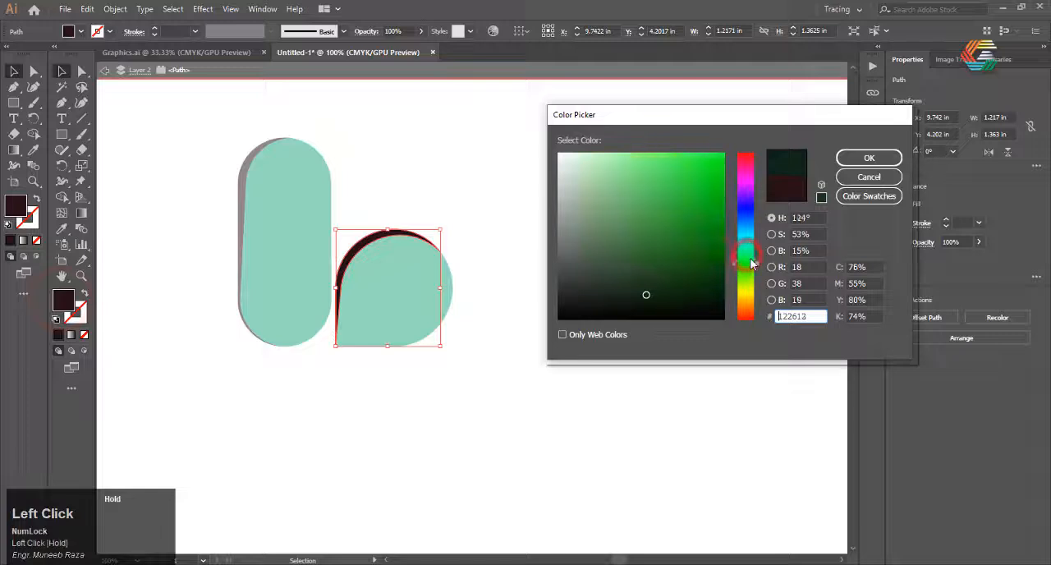
pyautogui.click(663, 249)
pyautogui.click(868, 158)
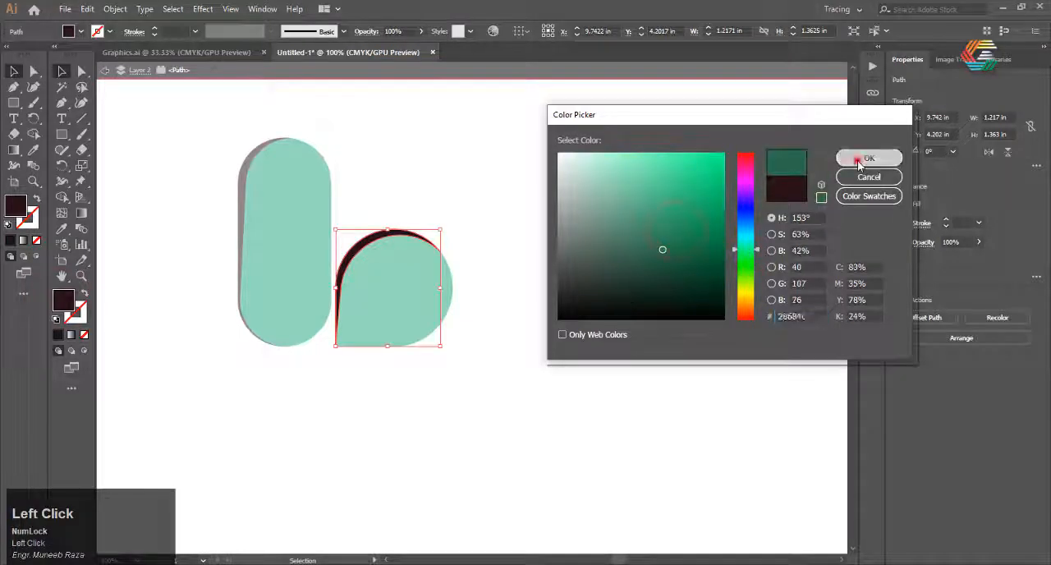
pyautogui.click(481, 367)
# Select the pill's dark left edge sliver and set its fill to a dark green, about RGB 25, 81, 52
pyautogui.scroll(-2, 394, 304)
pyautogui.scroll(3, 332, 248)
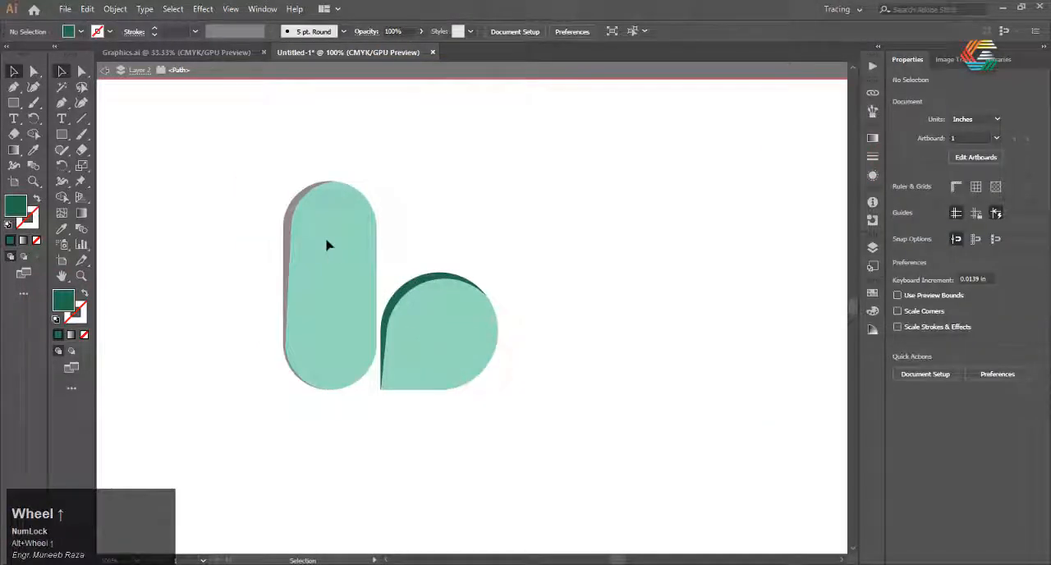
pyautogui.click(434, 218)
pyautogui.click(286, 234)
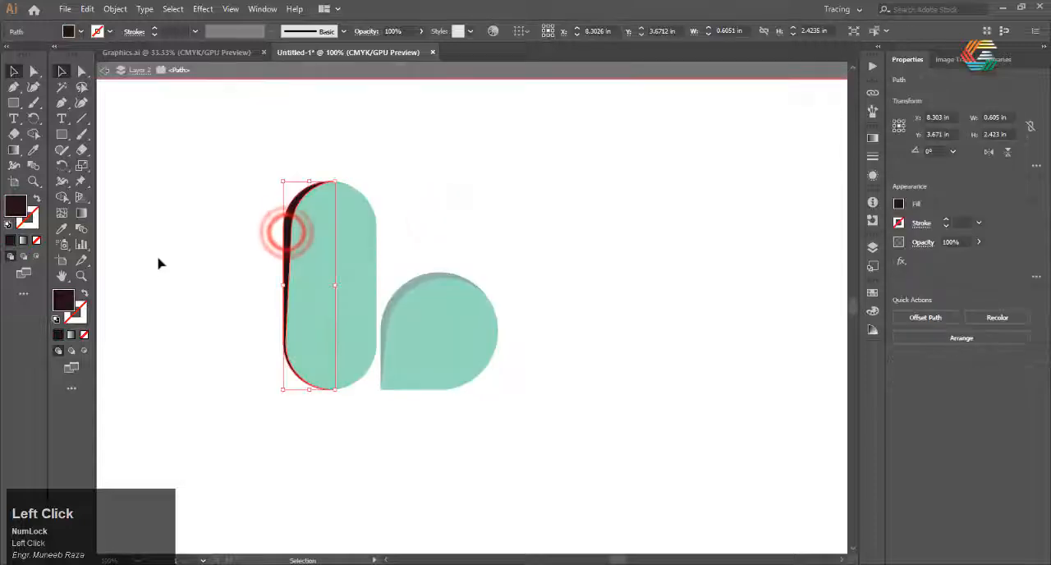
pyautogui.doubleClick(65, 297)
pyautogui.moveTo(742, 257); pyautogui.dragTo(746, 272)
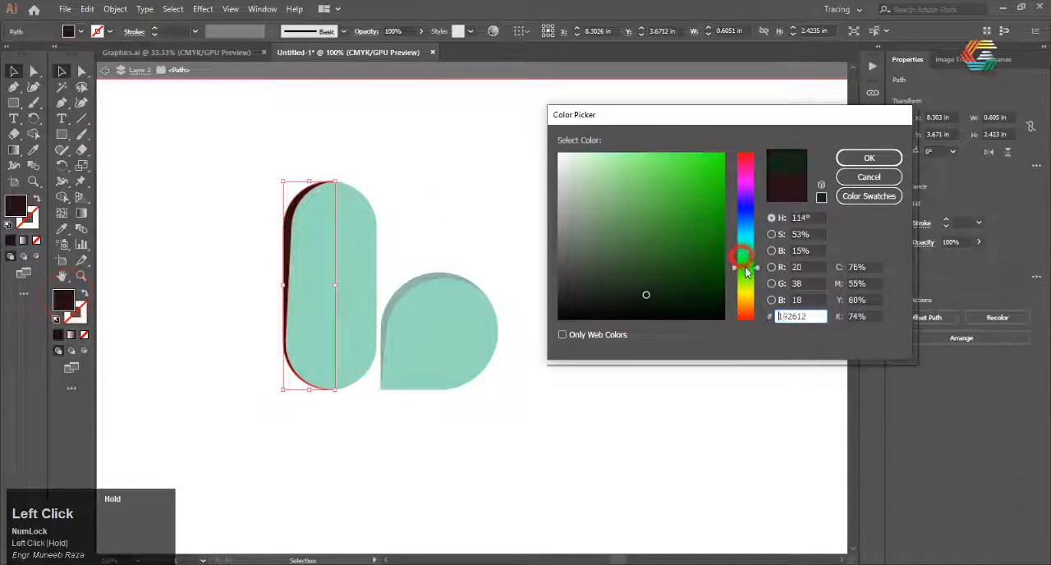
pyautogui.moveTo(645, 294); pyautogui.dragTo(655, 272)
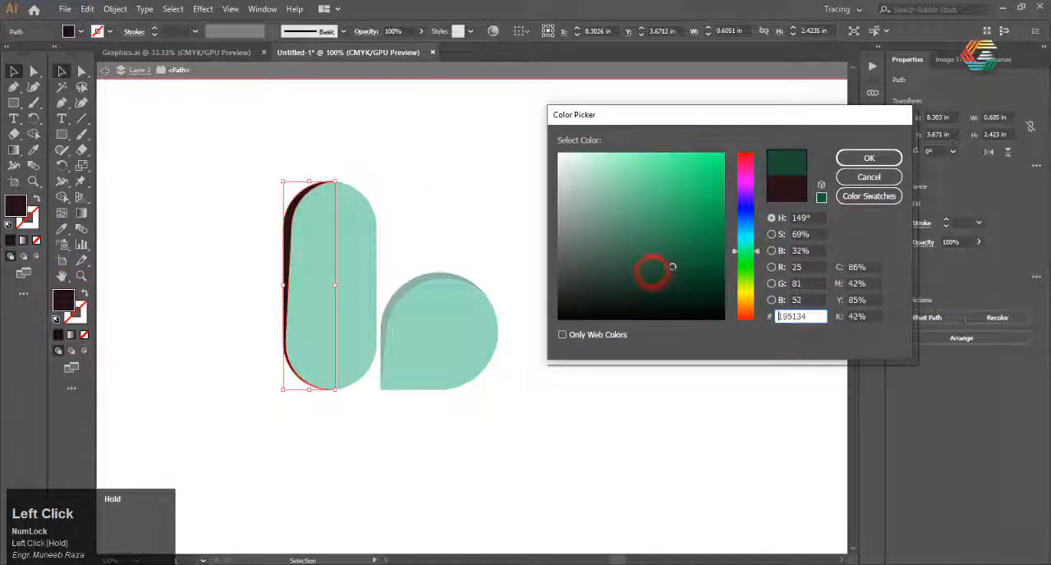
pyautogui.click(868, 158)
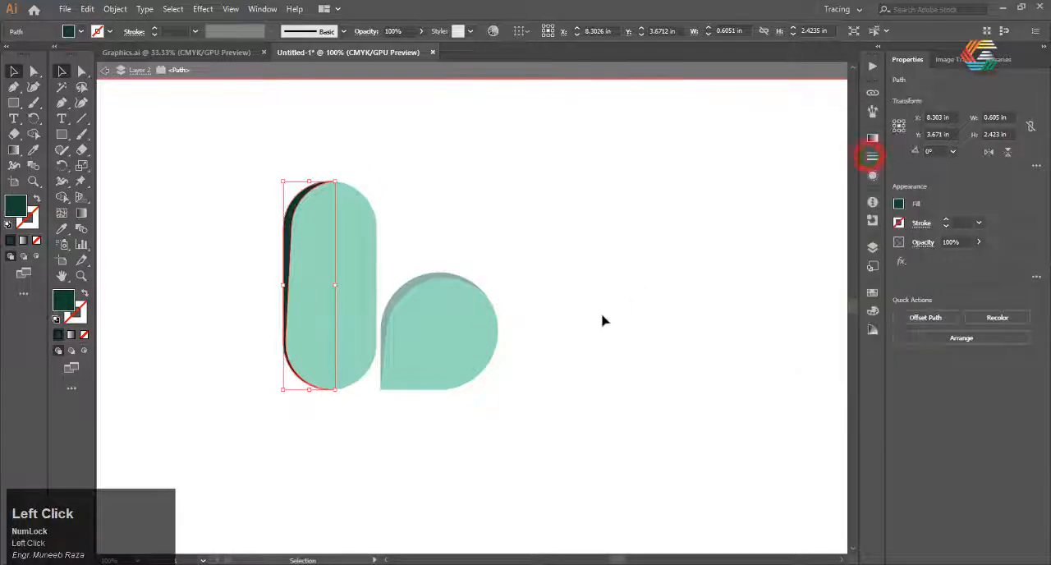
pyautogui.click(602, 319)
pyautogui.scroll(1, 510, 256)
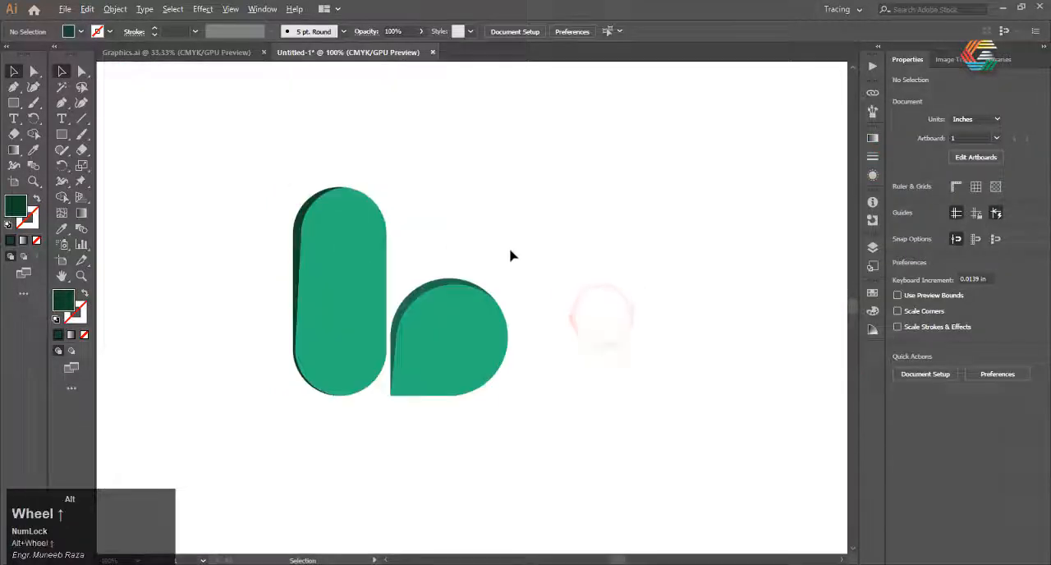
# Fill the teardrop's edge sliver with the pill sliver's dark green using the Eyedropper
pyautogui.click(297, 238)
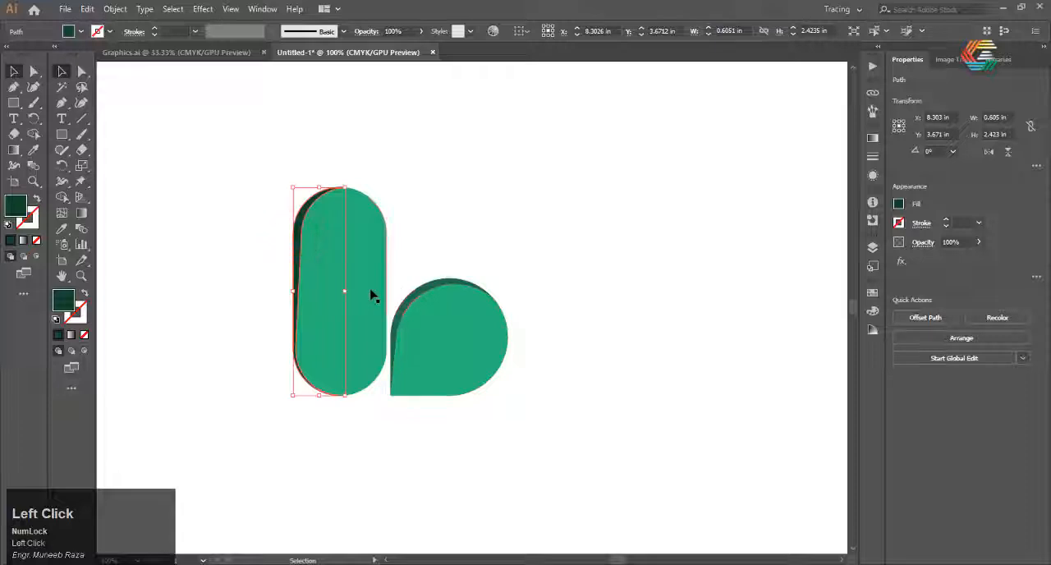
pyautogui.click(403, 299)
pyautogui.press('i')
pyautogui.click(299, 240)
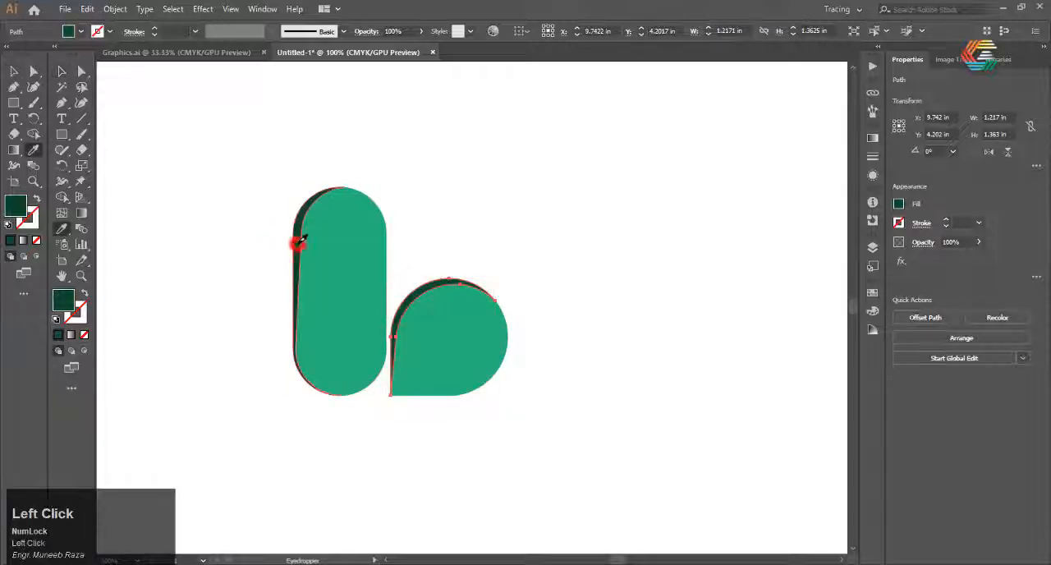
pyautogui.click(63, 71)
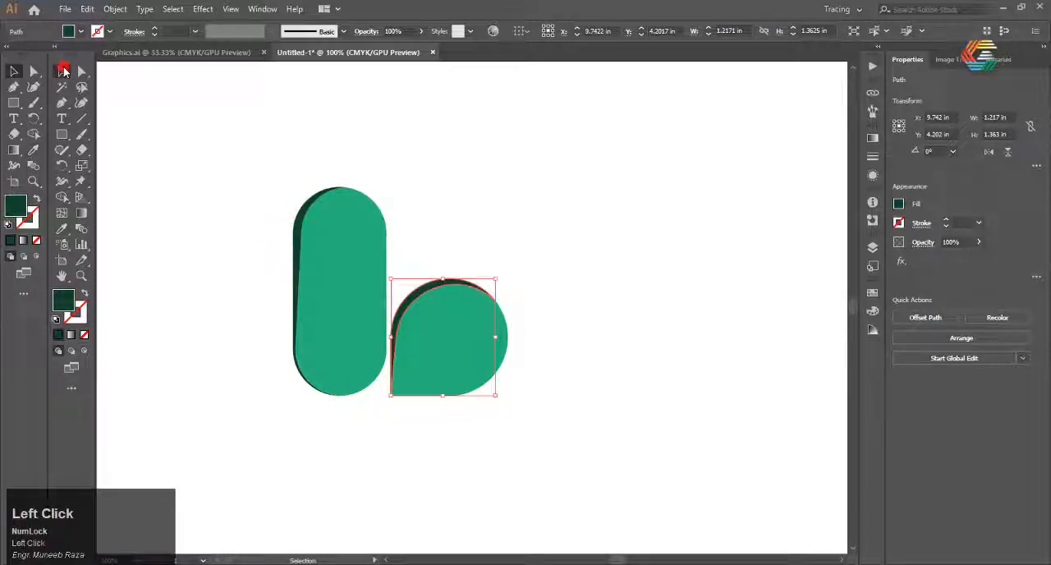
pyautogui.click(566, 244)
# Try to group all pieces of the pill and teardrop
pyautogui.scroll(-3, 504, 220)
pyautogui.moveTo(504, 201); pyautogui.dragTo(392, 324)
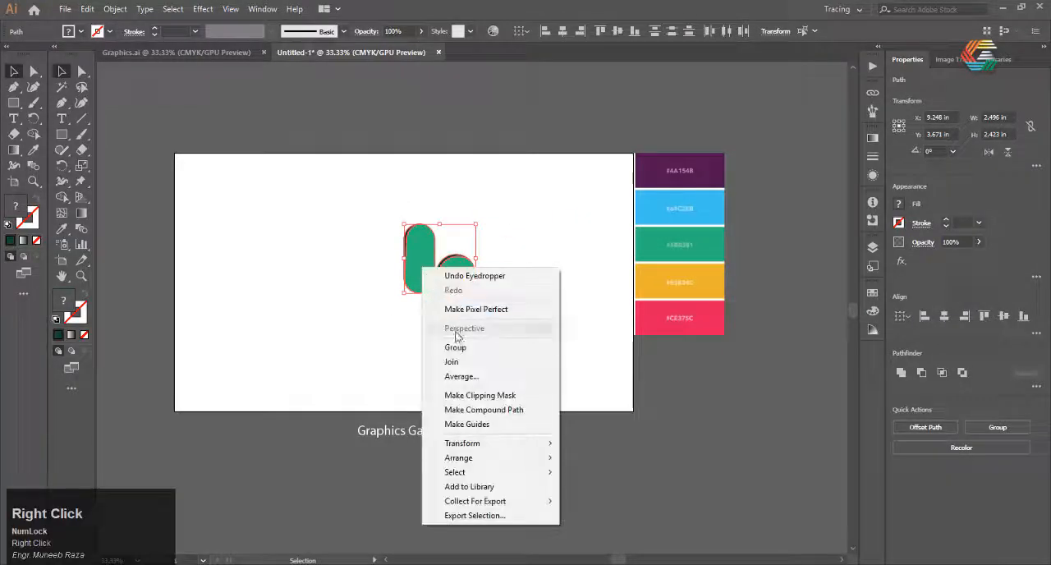
pyautogui.click(457, 347)
# Duplicate the pill and teardrop, rotate the copy 90° counterclockwise and place it directly left of the upright pill
pyautogui.scroll(1, 419, 246)
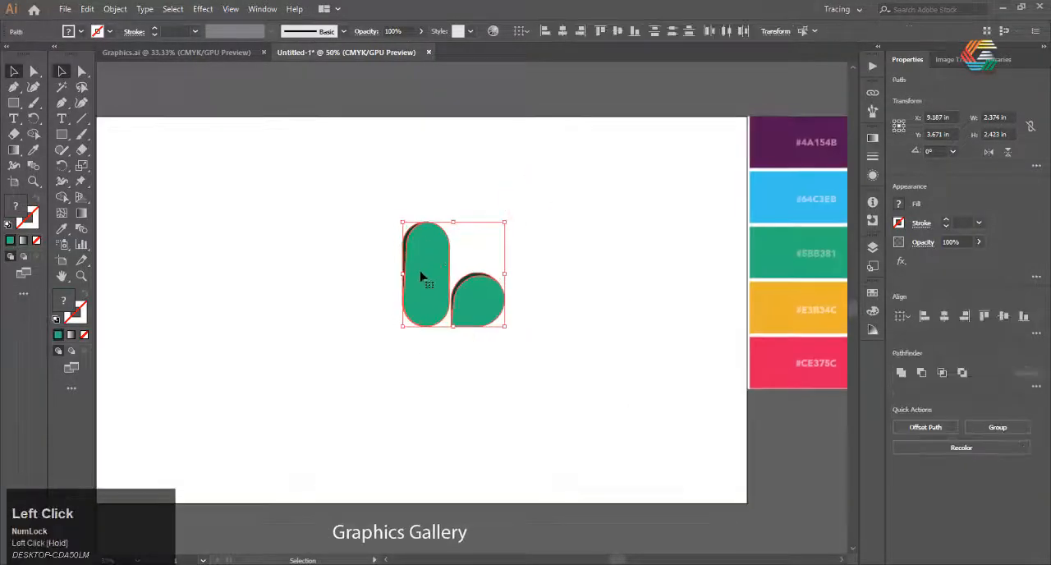
pyautogui.hotkey('ctrl', 'v')
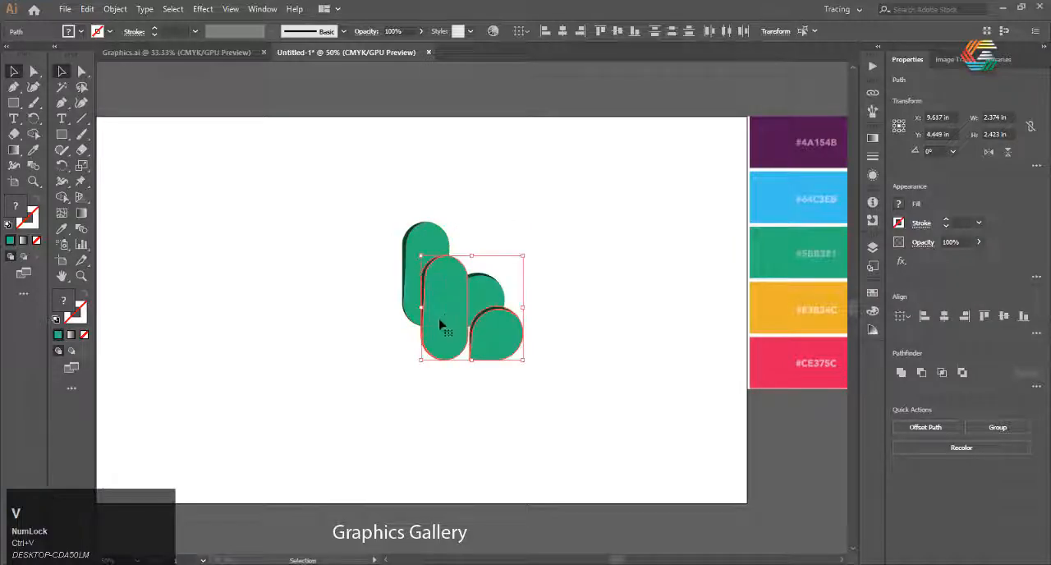
pyautogui.moveTo(440, 325); pyautogui.dragTo(345, 299)
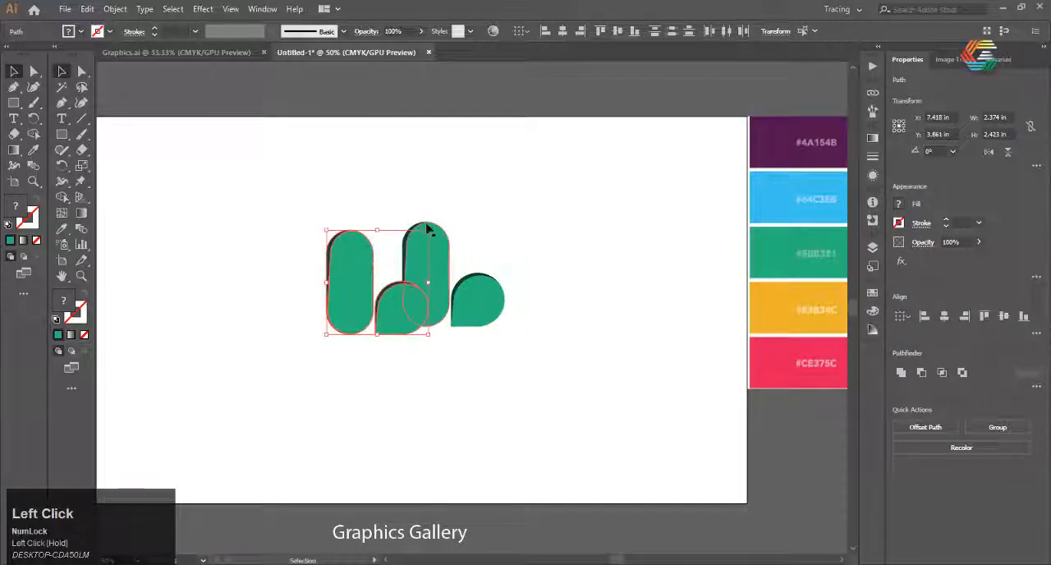
pyautogui.moveTo(434, 224); pyautogui.dragTo(315, 243)
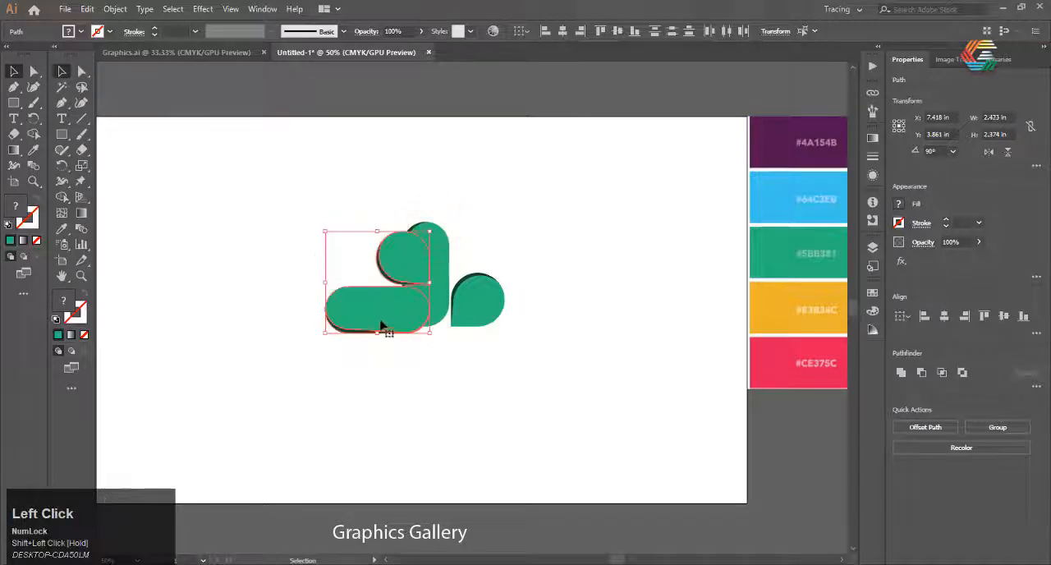
pyautogui.moveTo(381, 325); pyautogui.dragTo(351, 311)
pyautogui.click(382, 416)
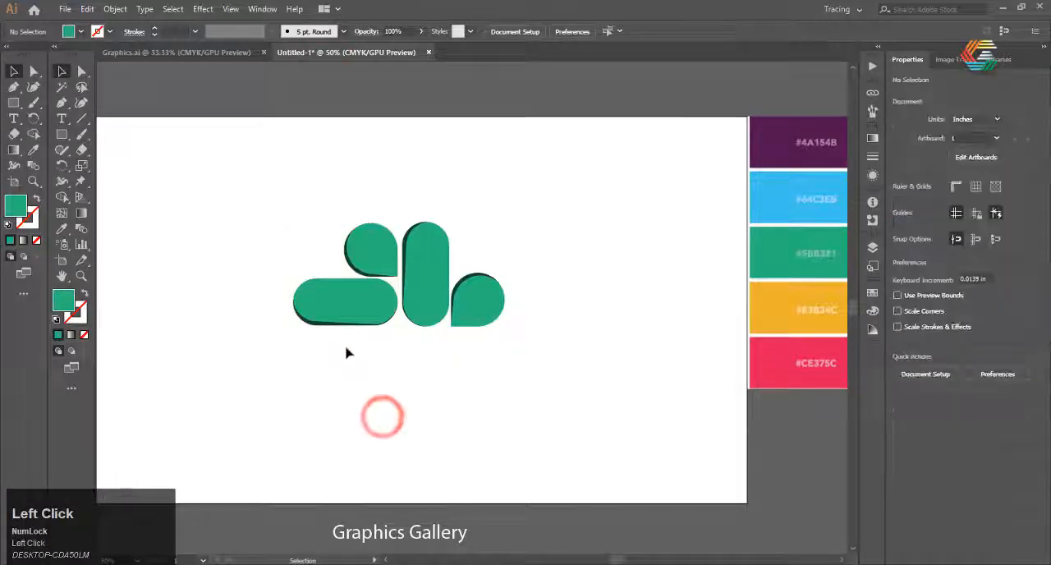
# Group the pieces of the rotated pill and teardrop copy on the left
pyautogui.keyDown('alt'); pyautogui.scroll(1, 361, 319); pyautogui.keyUp('alt')
pyautogui.keyDown('alt'); pyautogui.scroll(-2, 306, 309); pyautogui.keyUp('alt')
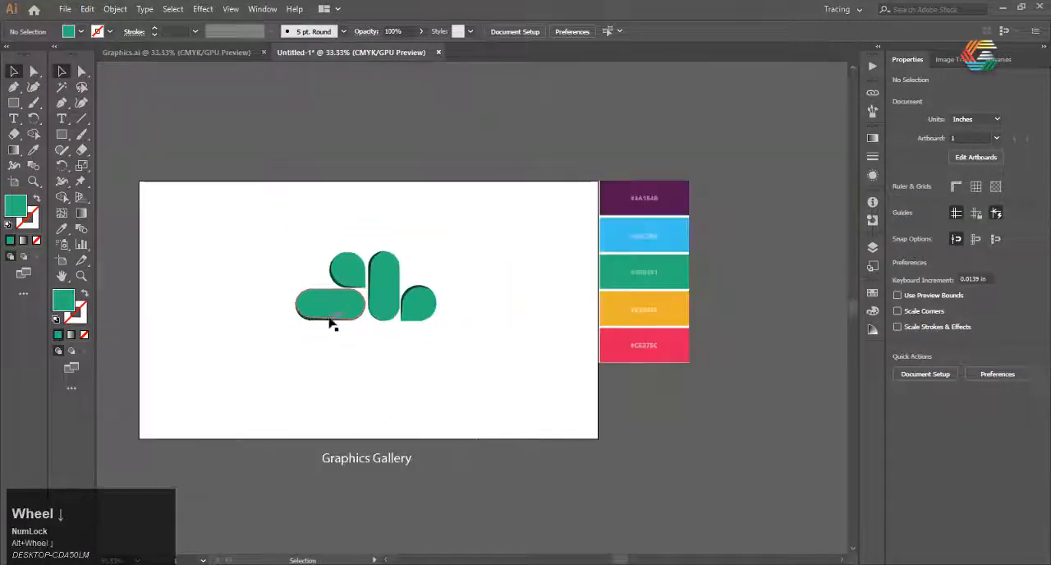
pyautogui.keyDown('alt'); pyautogui.scroll(1, 333, 323); pyautogui.keyUp('alt')
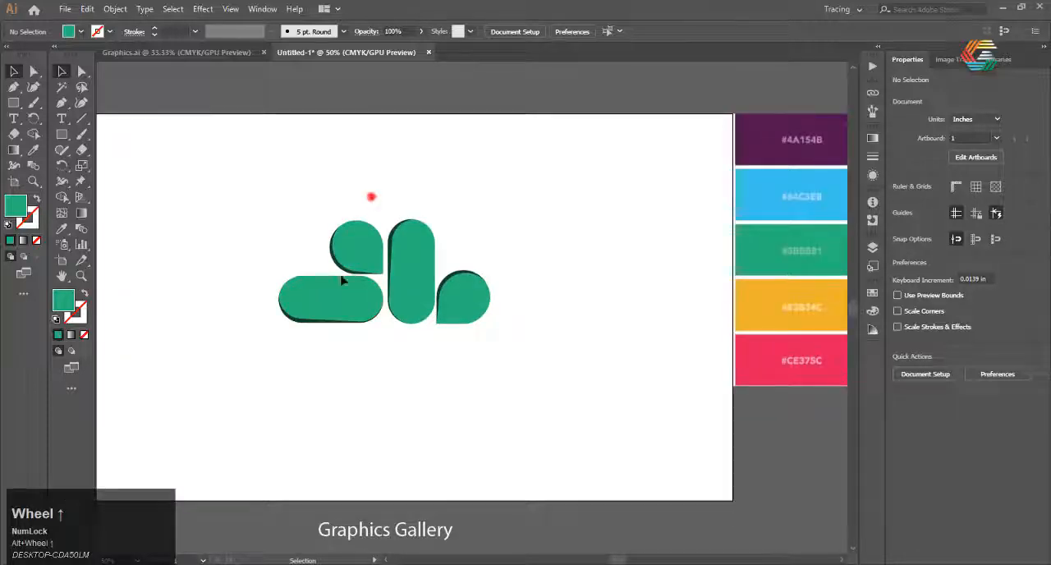
pyautogui.click(342, 281)
pyautogui.rightClick(324, 320)
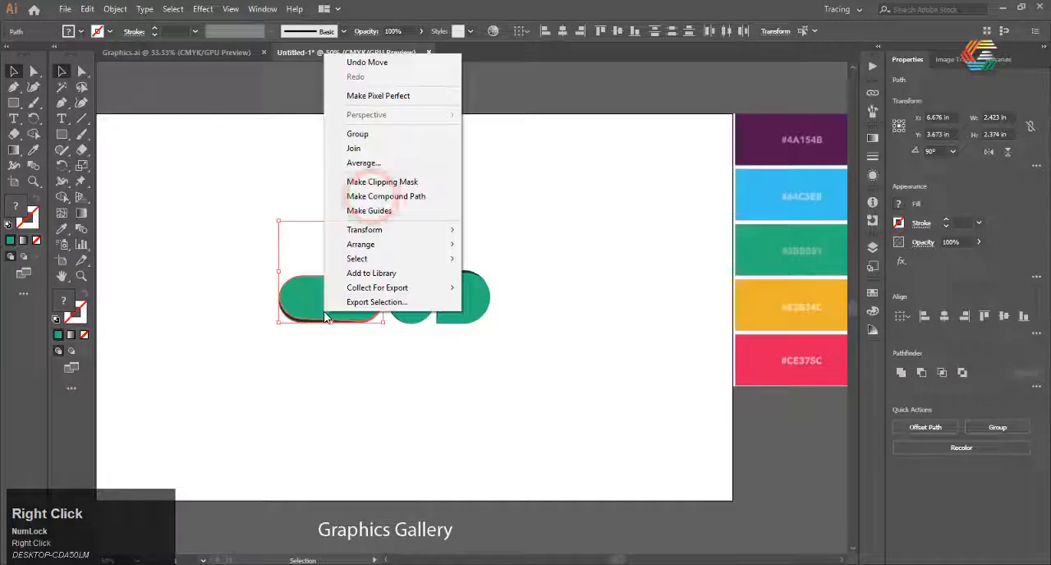
pyautogui.click(375, 137)
pyautogui.click(487, 185)
# Duplicate the rotated group and move the copy below the upright pill
pyautogui.click(352, 306)
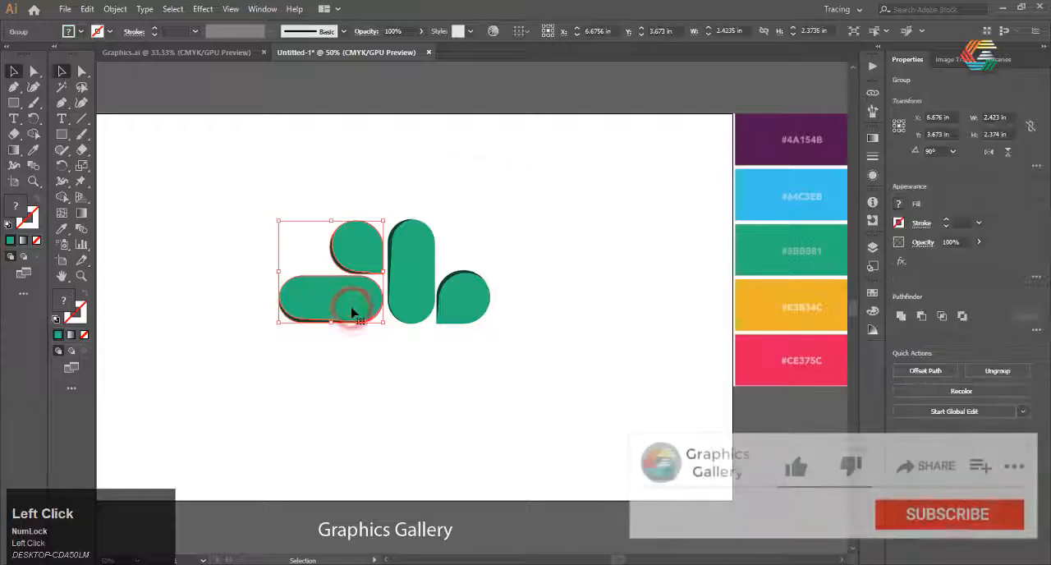
pyautogui.hotkey('ctrl', 'c')
pyautogui.hotkey('ctrl', 'v')
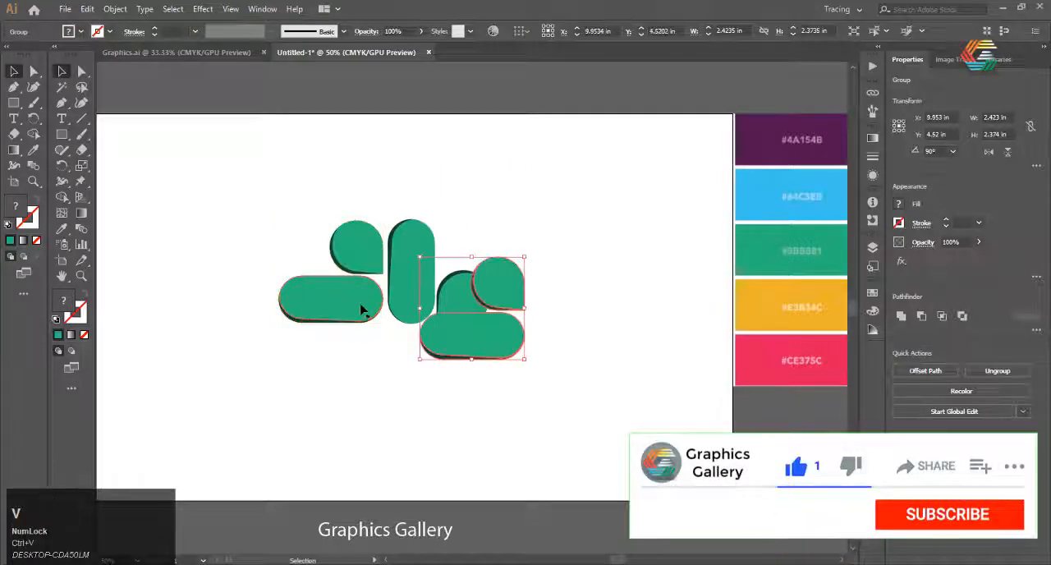
pyautogui.moveTo(485, 337); pyautogui.dragTo(433, 364)
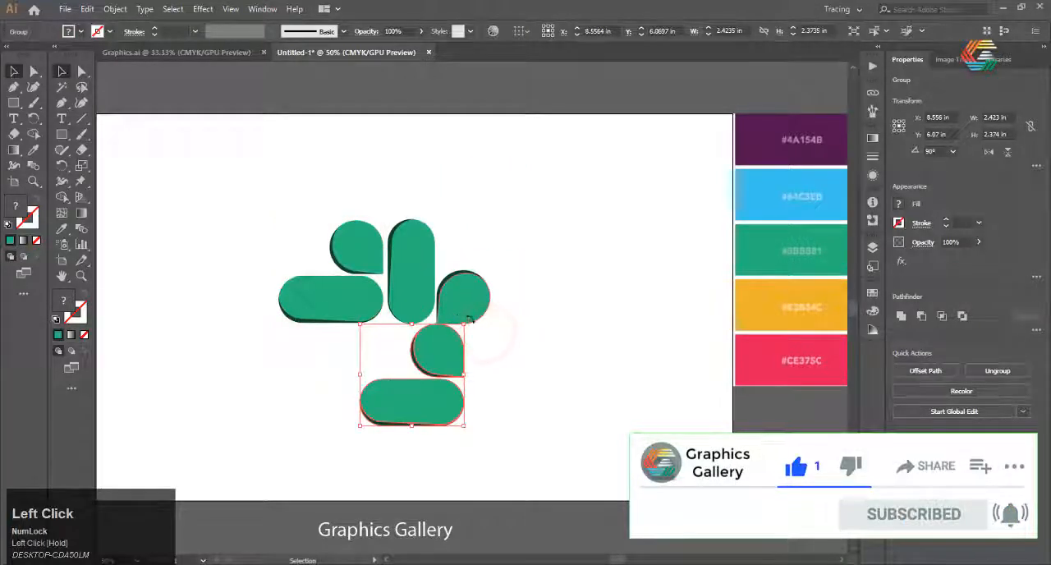
# Rotate the lower copy to 270°, flip it vertically and align it beneath the upright pill and its teardrop
pyautogui.moveTo(462, 318); pyautogui.dragTo(369, 328)
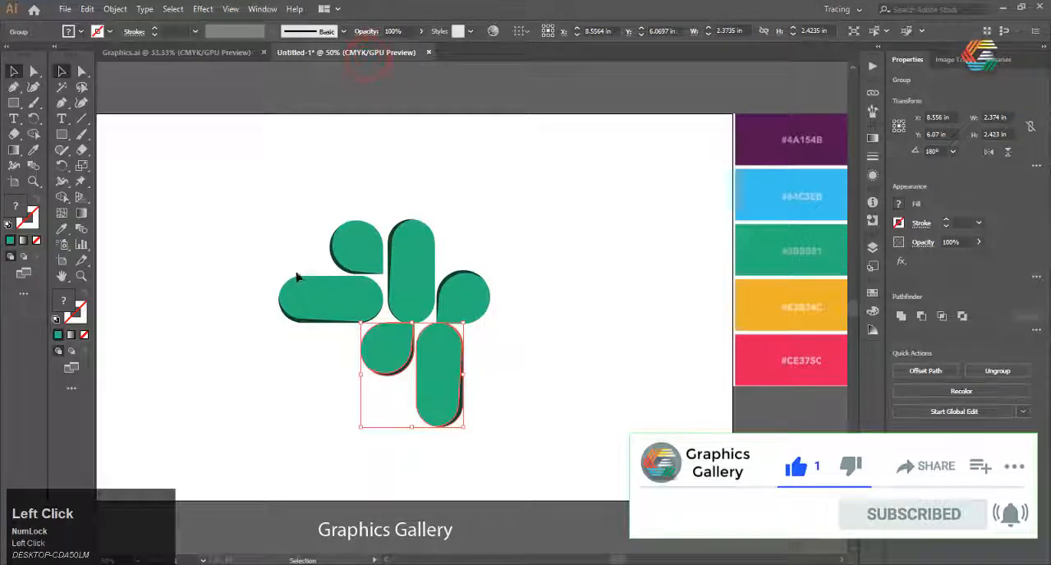
pyautogui.moveTo(465, 429); pyautogui.dragTo(514, 300)
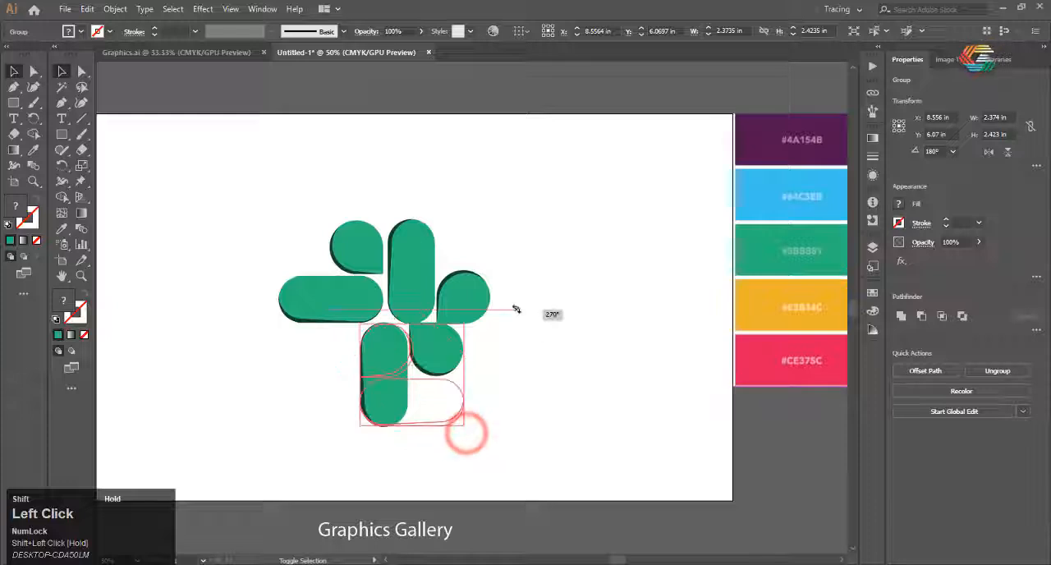
pyautogui.click(1007, 151)
pyautogui.moveTo(413, 375); pyautogui.dragTo(440, 375)
pyautogui.click(579, 458)
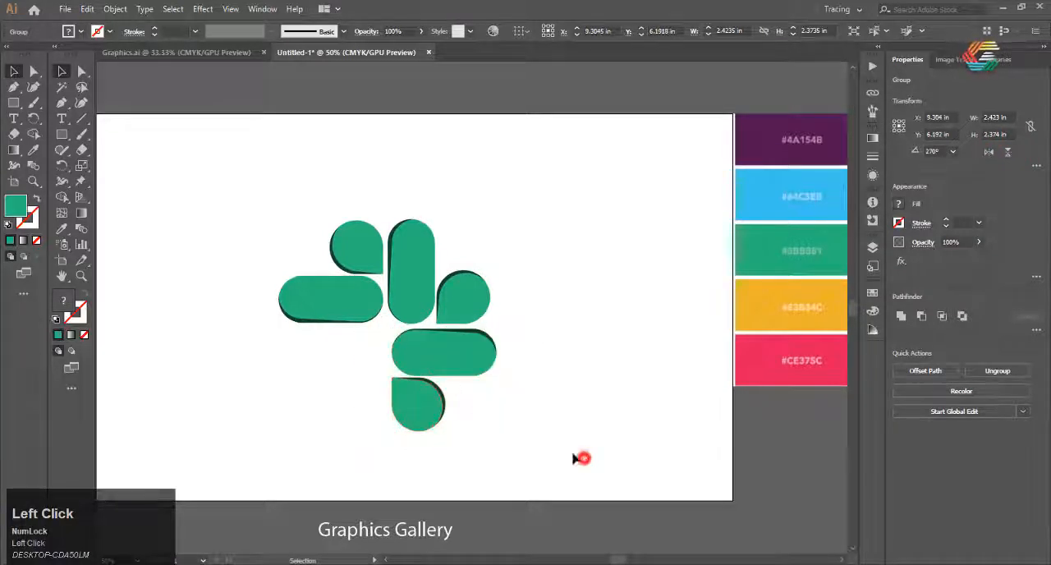
# Duplicate the lower-right group, rotate the copy 90° clockwise and place it at the lower left to complete the pinwheel
pyautogui.click(495, 338)
pyautogui.hotkey('ctrl', 'c')
pyautogui.hotkey('ctrl', 'v')
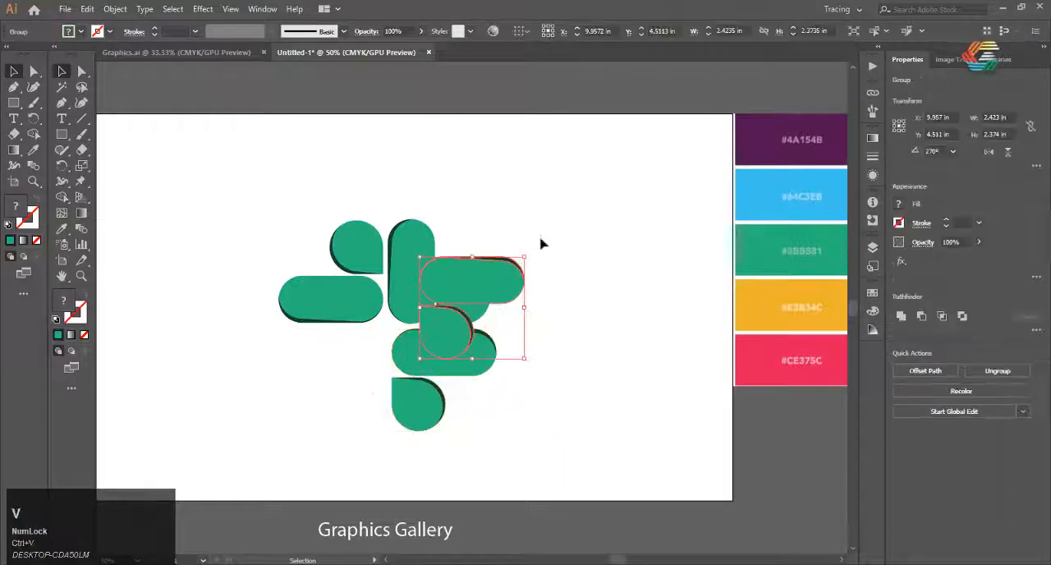
pyautogui.moveTo(531, 252); pyautogui.dragTo(543, 336)
pyautogui.moveTo(492, 305); pyautogui.dragTo(353, 375)
pyautogui.click(534, 415)
pyautogui.scroll(-2, 353, 336)
pyautogui.scroll(3, 334, 350)
pyautogui.scroll(-2, 341, 287)
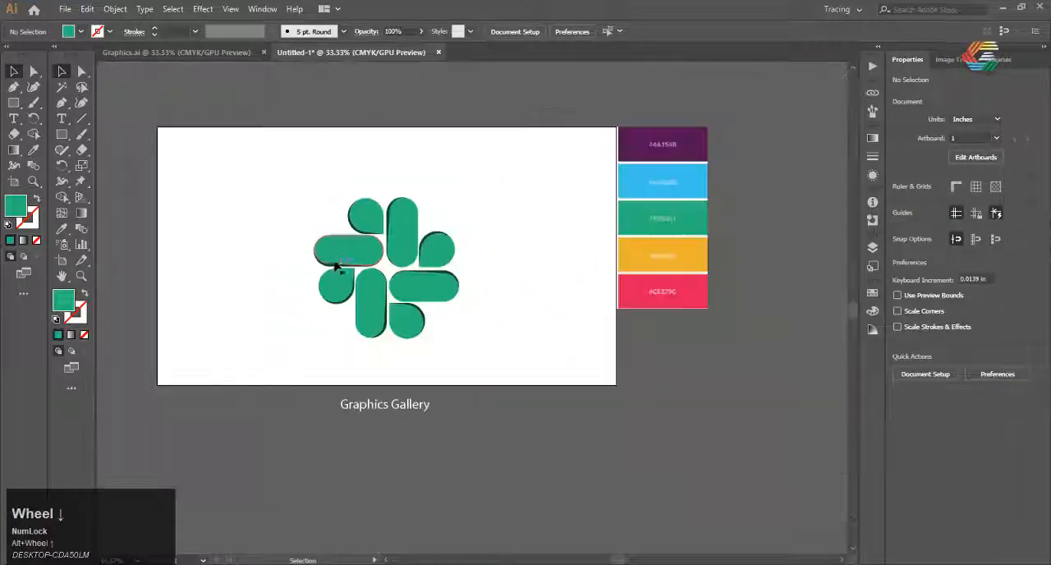
# Ungroup the upper-left horizontal pill and teardrop
pyautogui.scroll(2, 371, 189)
pyautogui.click(362, 247)
pyautogui.scroll(-2, 362, 246)
pyautogui.rightClick(330, 254)
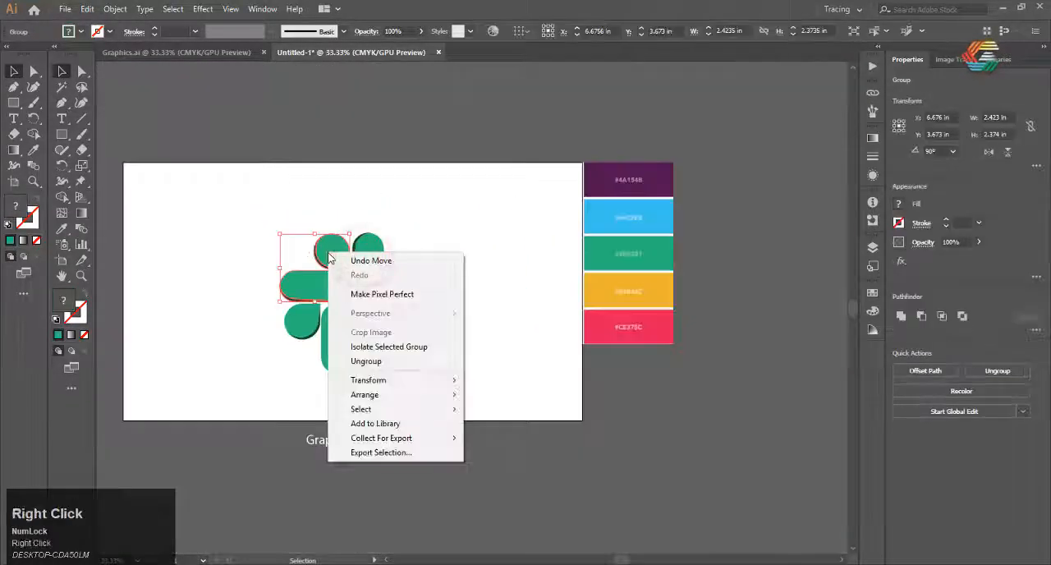
pyautogui.click(383, 362)
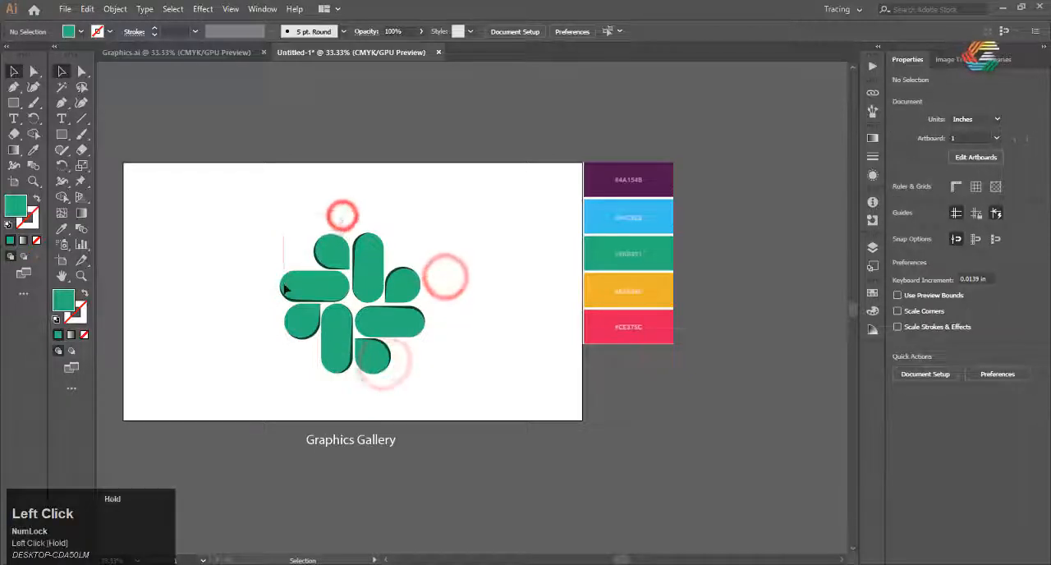
# Fill the upper-left pill's front piece and the whole teardrop above it with the palette's blue swatch using the Eyedropper
pyautogui.press('i')
pyautogui.click(607, 215)
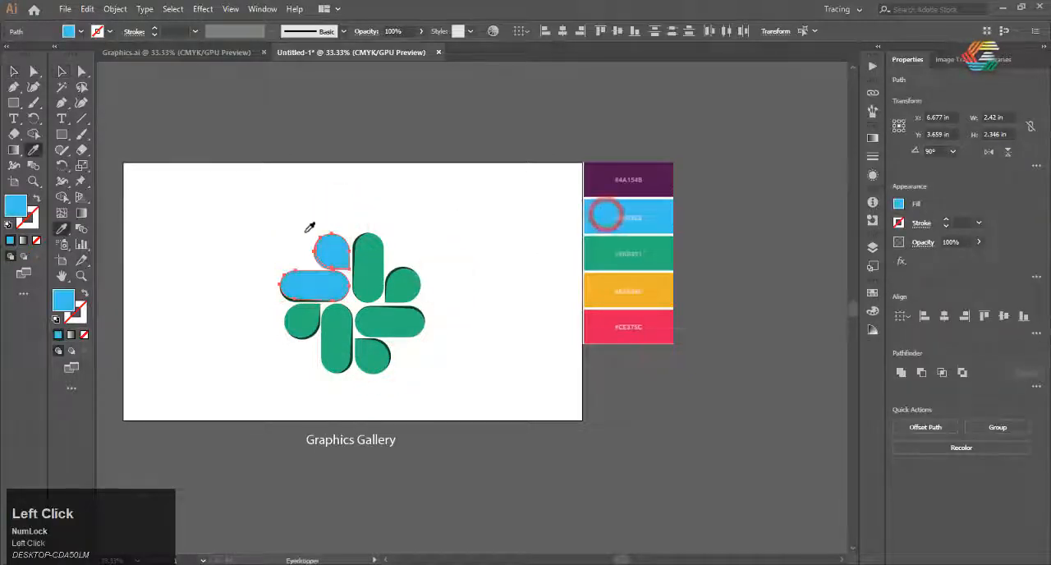
pyautogui.click(61, 72)
pyautogui.click(234, 142)
# Isolate the blue pill's dark edge sliver, set its fill to a dark teal with hue 179°, and leave isolation
pyautogui.scroll(3, 300, 296)
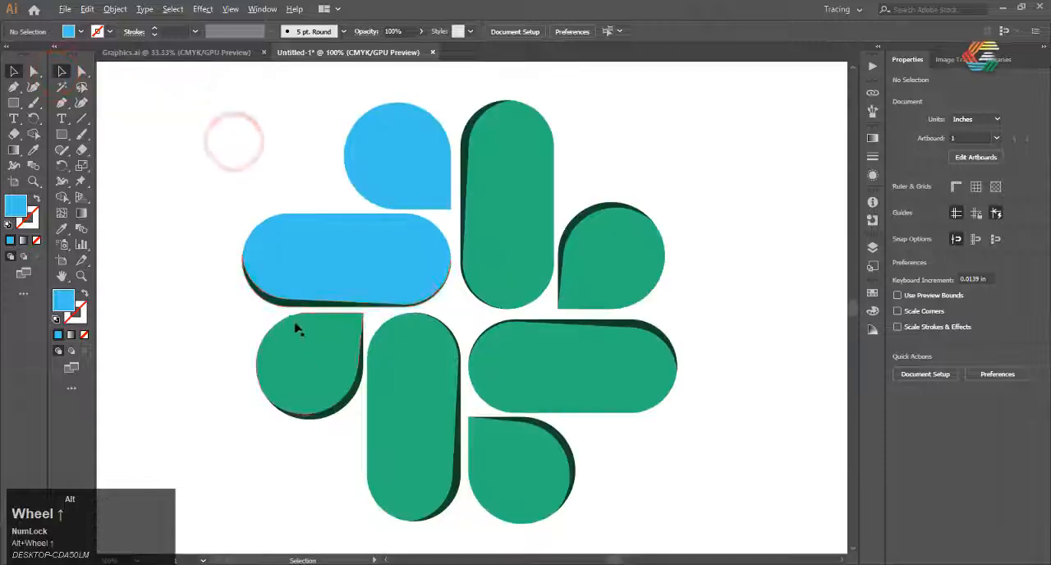
pyautogui.doubleClick(298, 304)
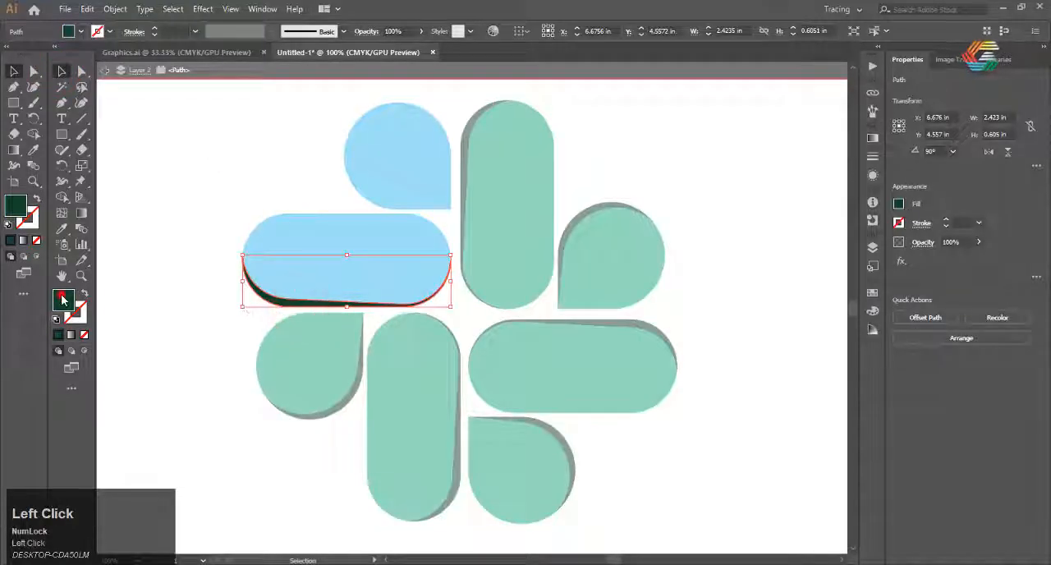
pyautogui.doubleClick(64, 300)
pyautogui.moveTo(737, 244); pyautogui.dragTo(737, 237)
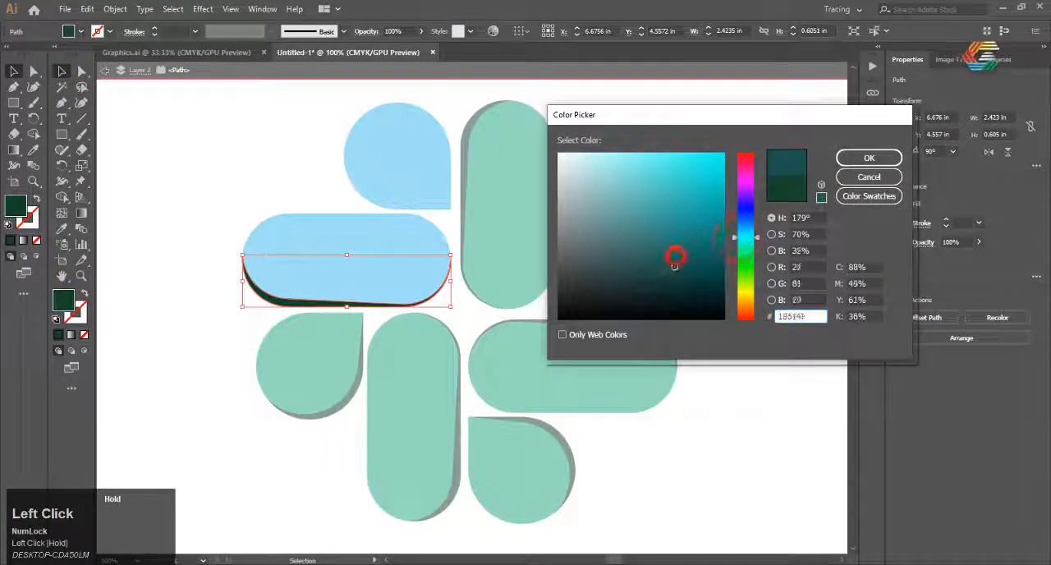
pyautogui.click(868, 158)
pyautogui.press('Escape')
pyautogui.click(280, 176)
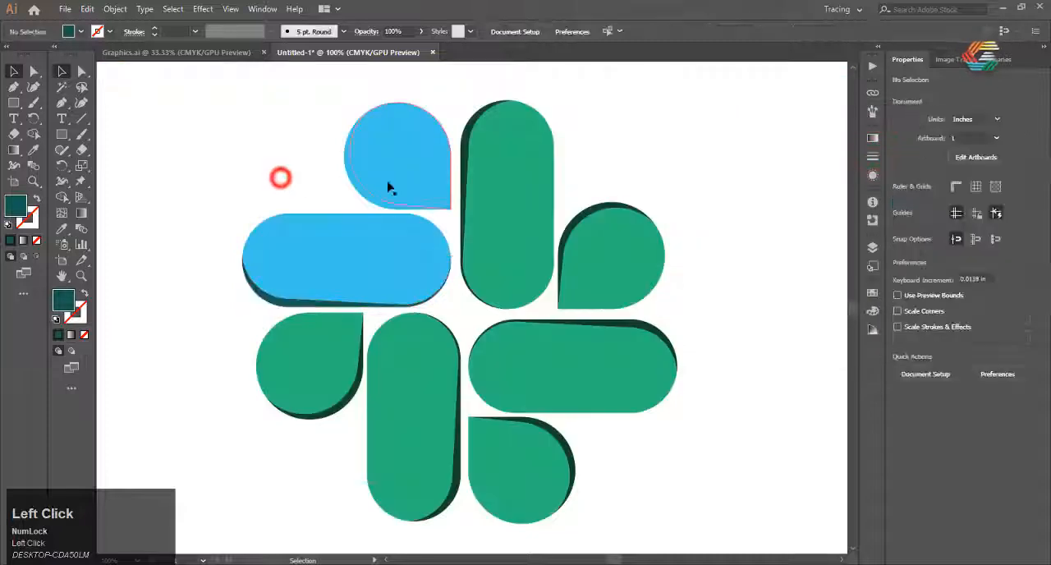
# Fill the blue teardrop's edge sliver with the dark teal sampled from the blue pill's sliver using the Eyedropper
pyautogui.click(407, 185)
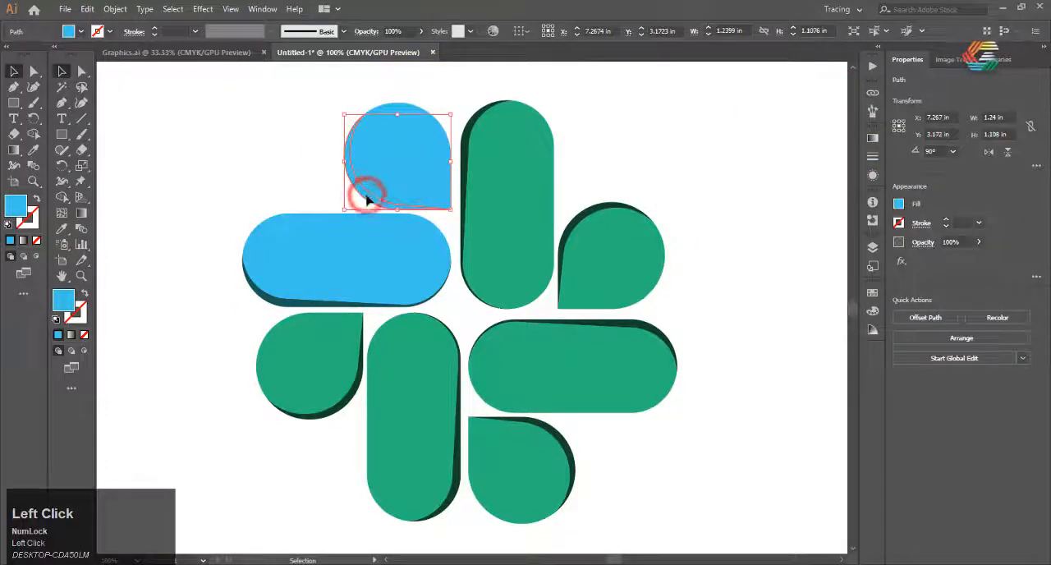
pyautogui.press('i')
pyautogui.click(294, 298)
pyautogui.press('Escape')
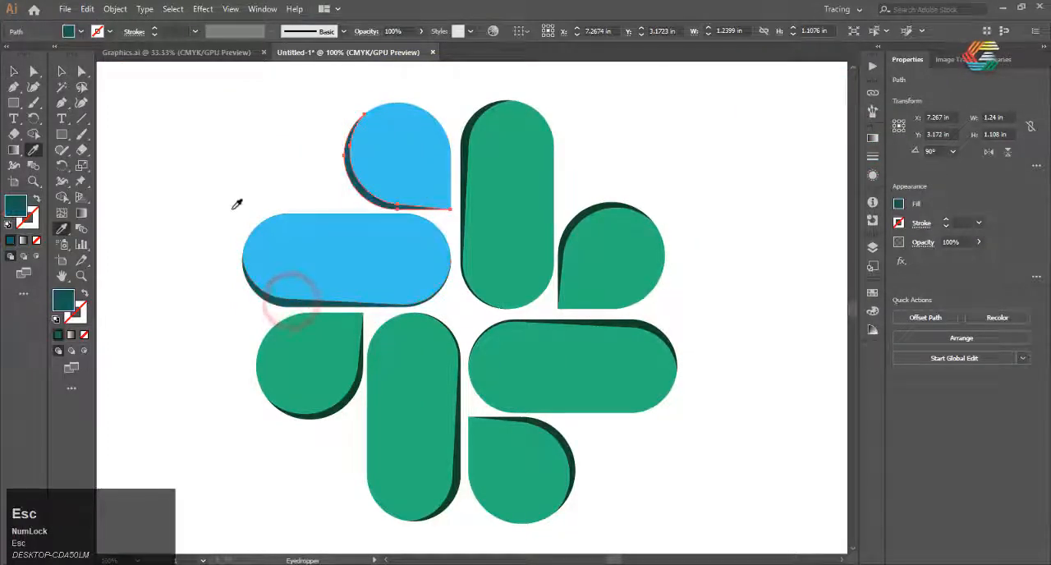
# Fill the lower-left teardrop and vertical pill group with the palette's pinkish-red swatch using the Eyedropper
pyautogui.click(325, 53)
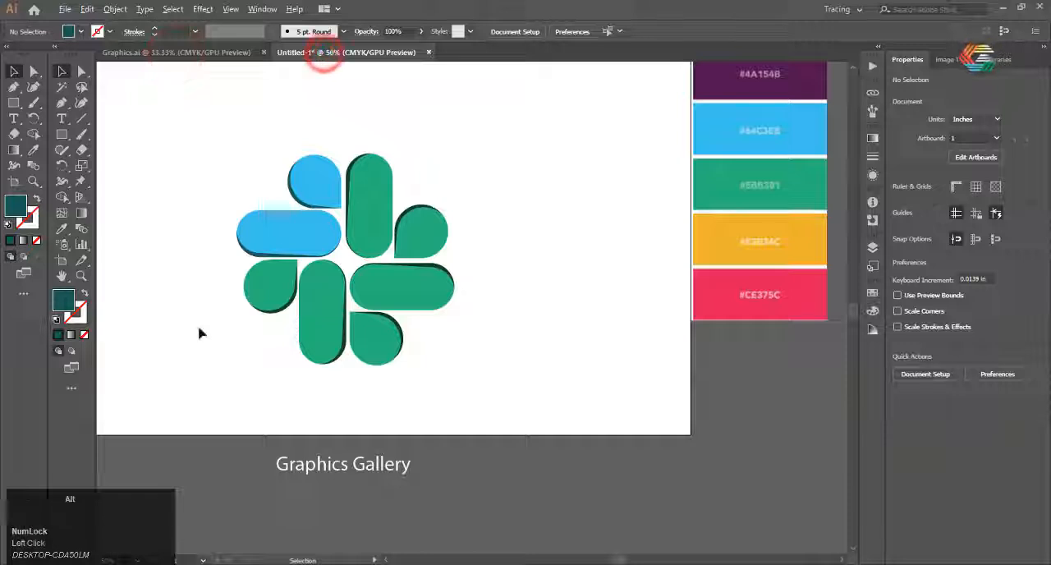
pyautogui.scroll(1, 200, 330)
pyautogui.moveTo(234, 259); pyautogui.dragTo(371, 375)
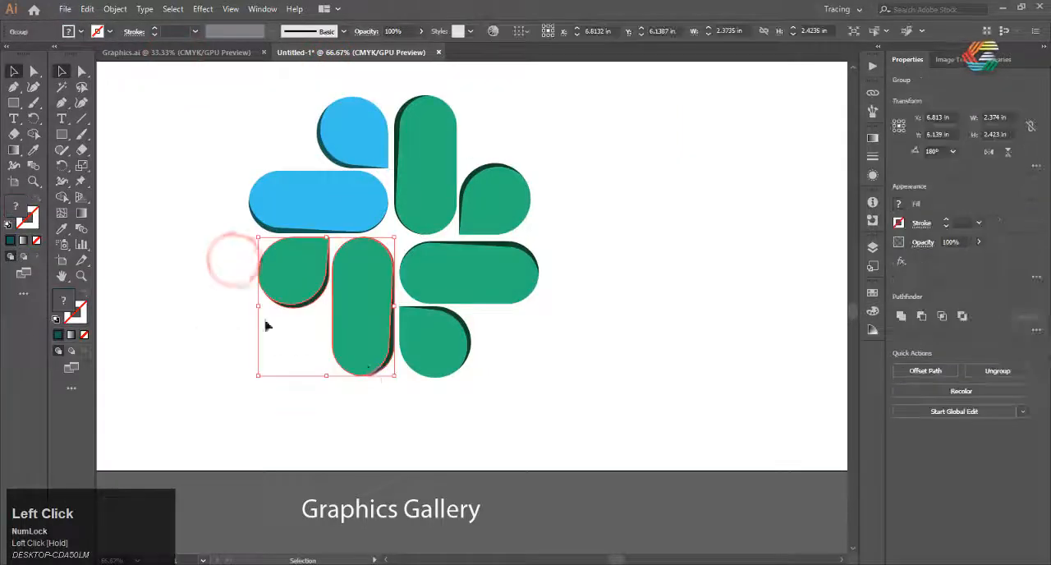
pyautogui.scroll(-2, 424, 277)
pyautogui.press('i')
pyautogui.click(536, 282)
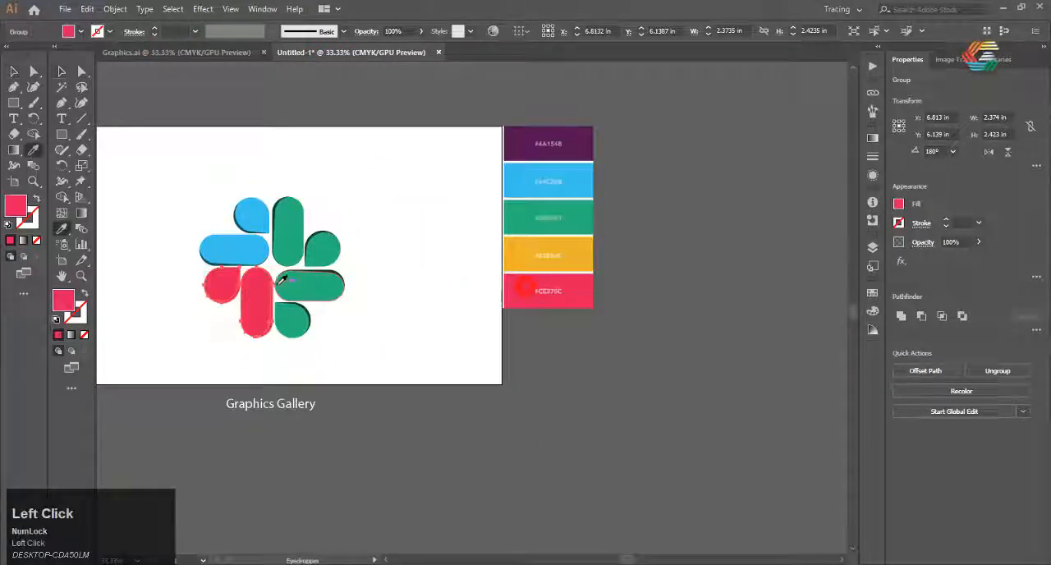
pyautogui.scroll(4, 258, 277)
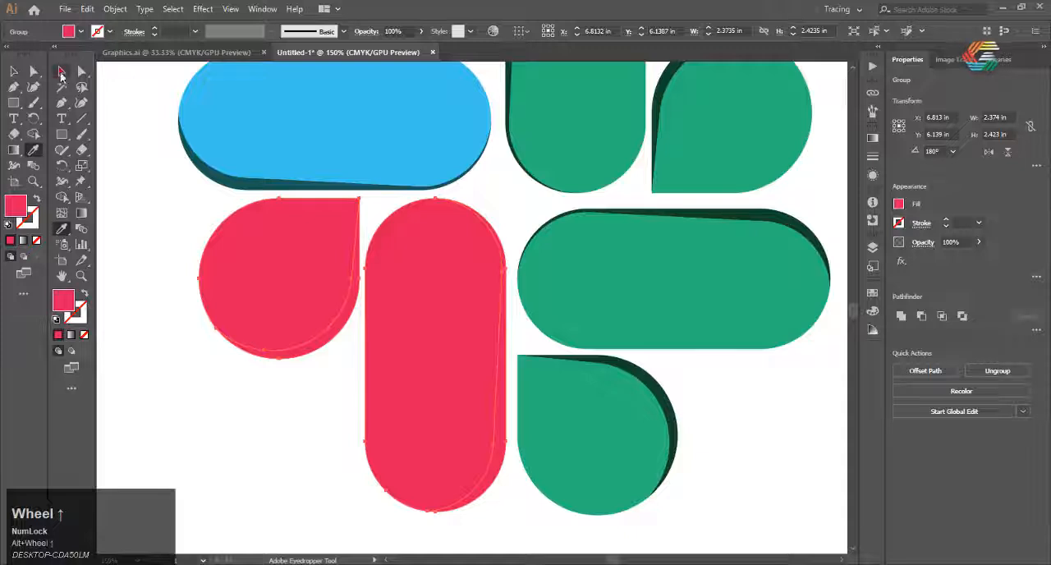
# Ungroup the pinkish-red teardrop and vertical pill, leaving nothing selected
pyautogui.click(61, 72)
pyautogui.click(266, 434)
pyautogui.scroll(-1, 271, 359)
pyautogui.rightClick(277, 323)
pyautogui.click(328, 435)
pyautogui.click(198, 364)
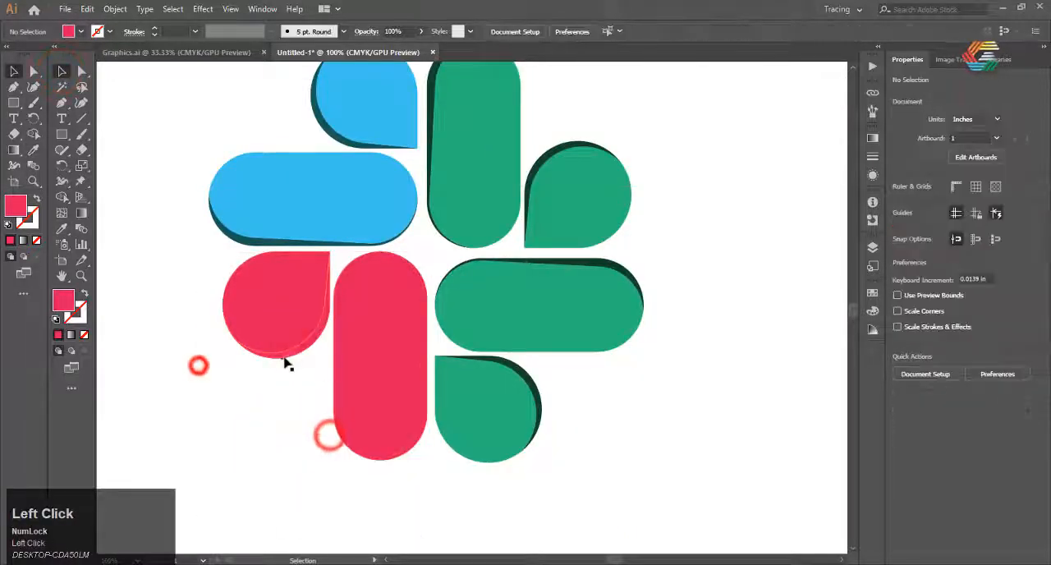
# Isolate the red teardrop's edge sliver, set its fill to a dark crimson, and leave isolation
pyautogui.click(285, 359)
pyautogui.doubleClick(293, 353)
pyautogui.doubleClick(59, 299)
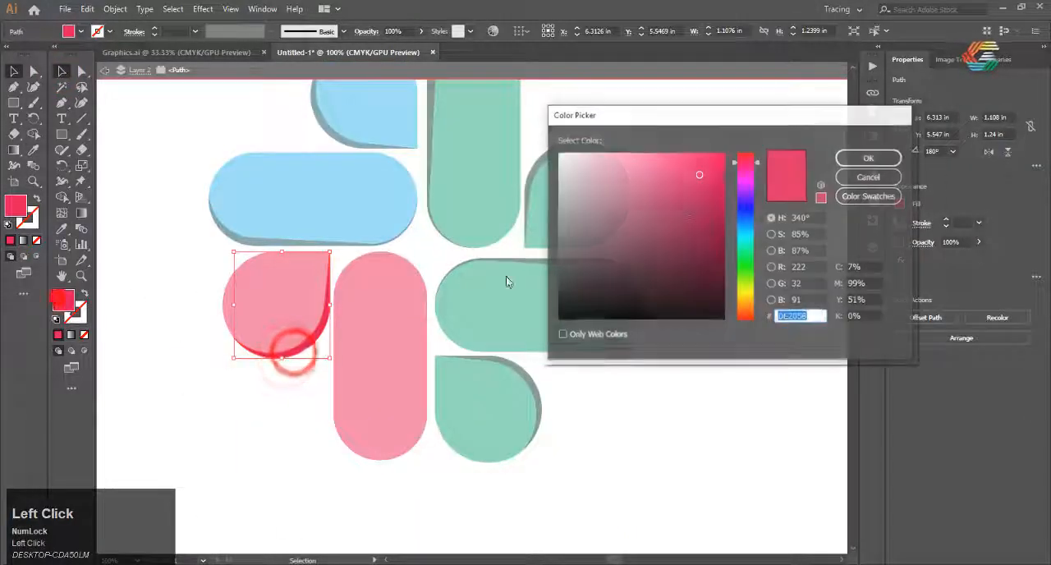
pyautogui.click(692, 210)
pyautogui.click(867, 158)
pyautogui.press('Escape')
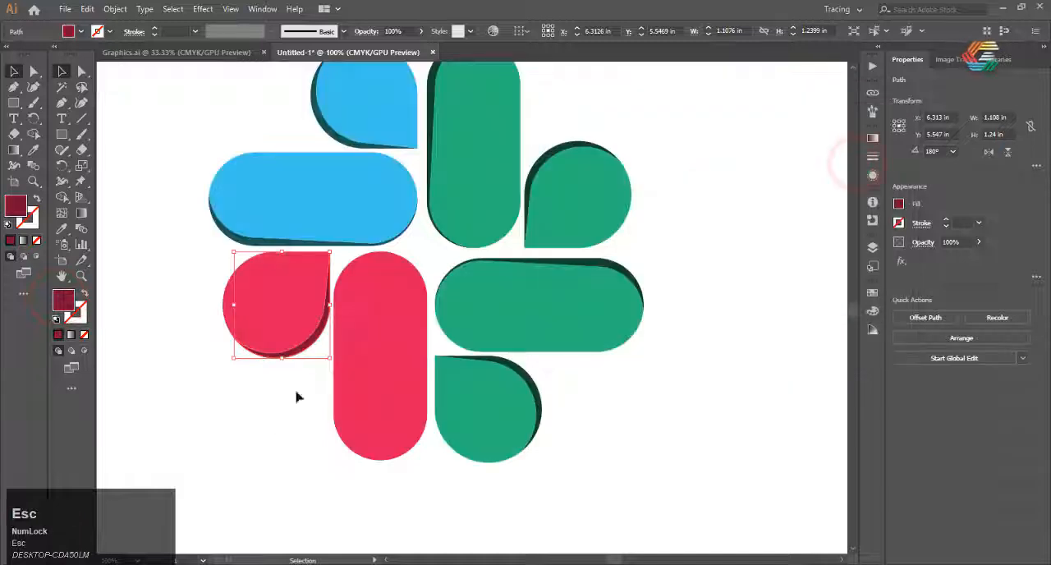
pyautogui.click(425, 355)
pyautogui.press('i')
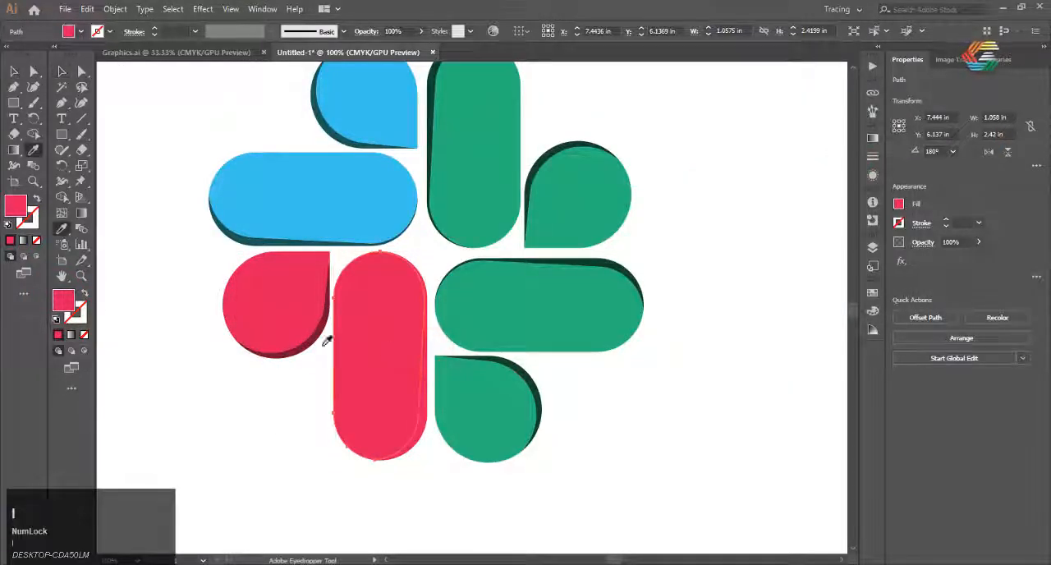
pyautogui.click(315, 339)
pyautogui.hotkey('ctrl', 'z')
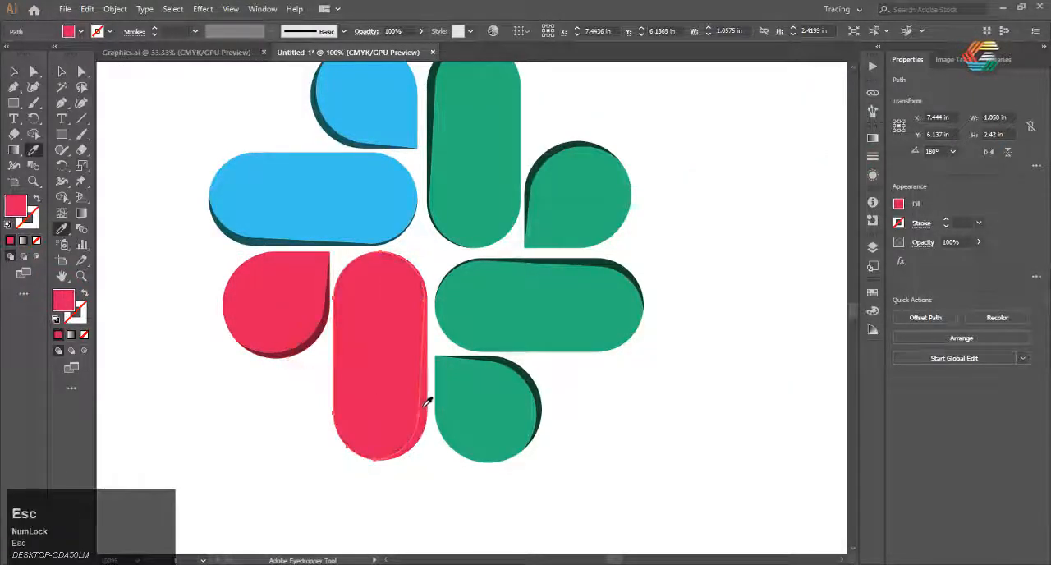
# Fill the red vertical pill's edge sliver with the dark crimson sampled from the teardrop's sliver using the Eyedropper
pyautogui.press('v')
pyautogui.click(427, 400)
pyautogui.press('i')
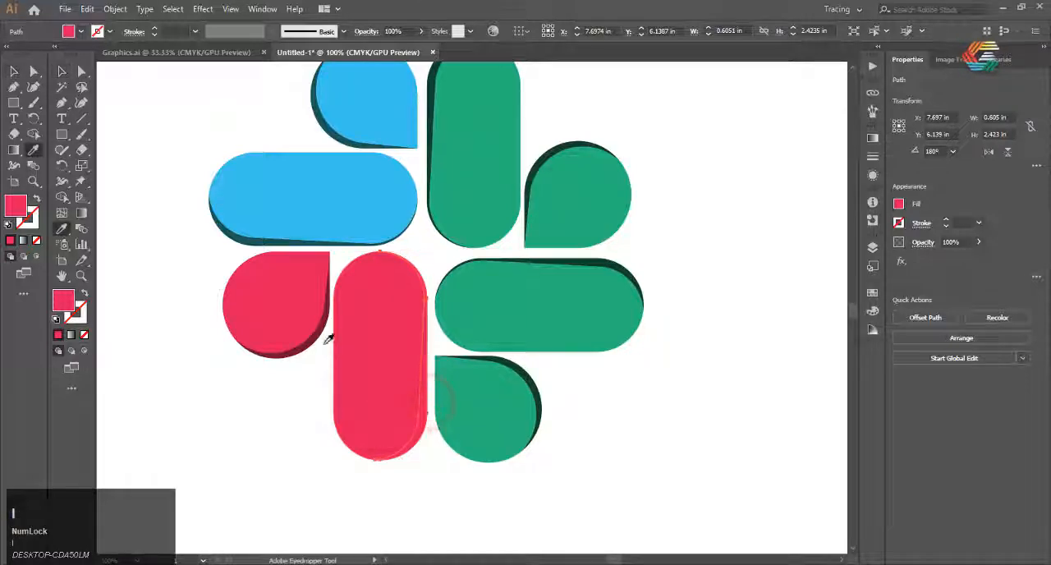
pyautogui.click(315, 338)
pyautogui.press('Escape')
pyautogui.press('v')
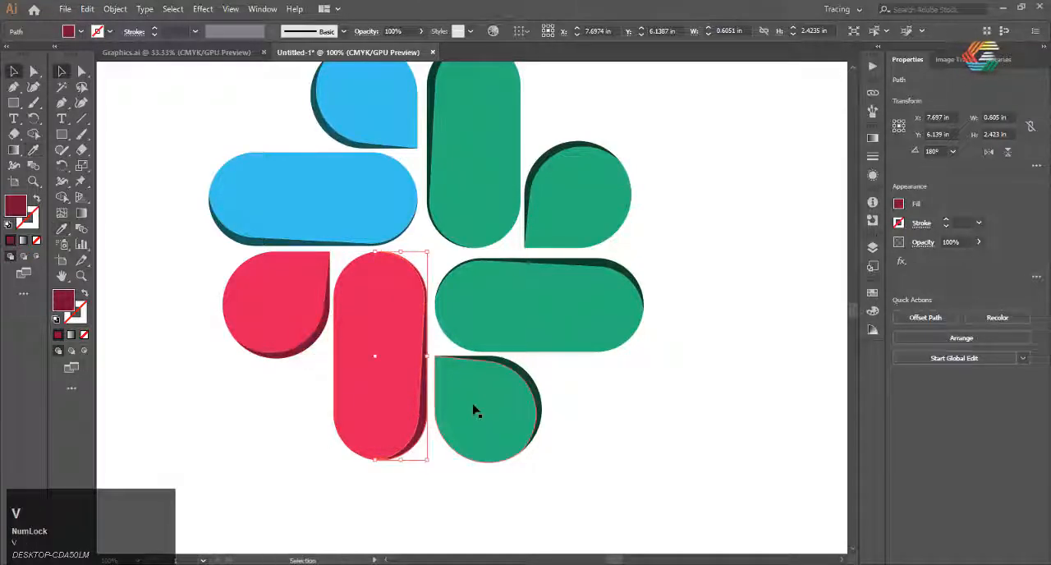
# Fill the lower-right horizontal pill and teardrop group with the palette's yellow swatch using the Eyedropper
pyautogui.click(538, 320)
pyautogui.scroll(-3, 502, 326)
pyautogui.press('i')
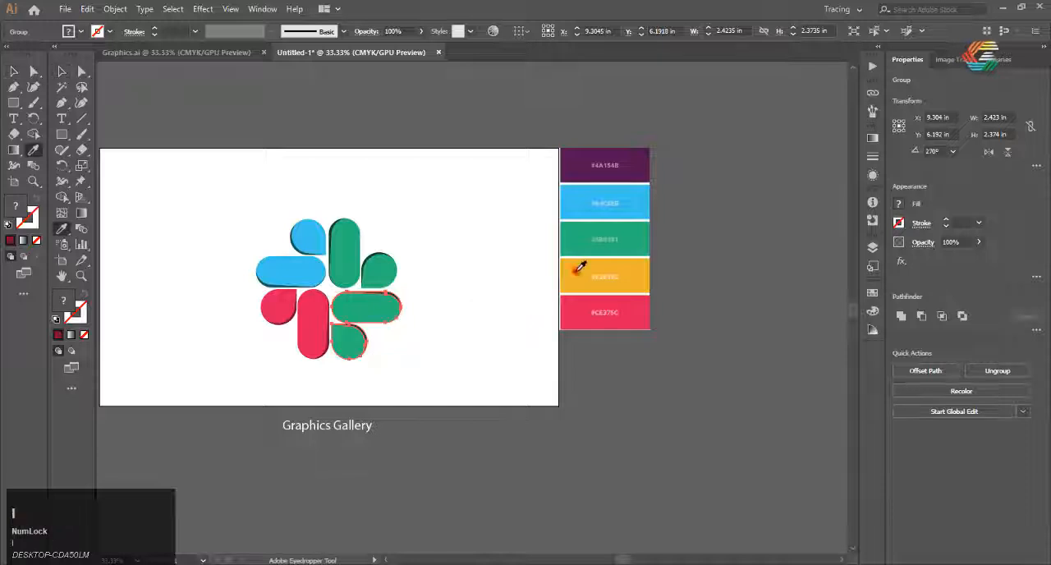
pyautogui.click(575, 272)
pyautogui.keyDown('alt'); pyautogui.scroll(2, 311, 329); pyautogui.keyUp('alt')
# Ungroup the yellow horizontal pill and teardrop, leaving nothing selected
pyautogui.rightClick(420, 297)
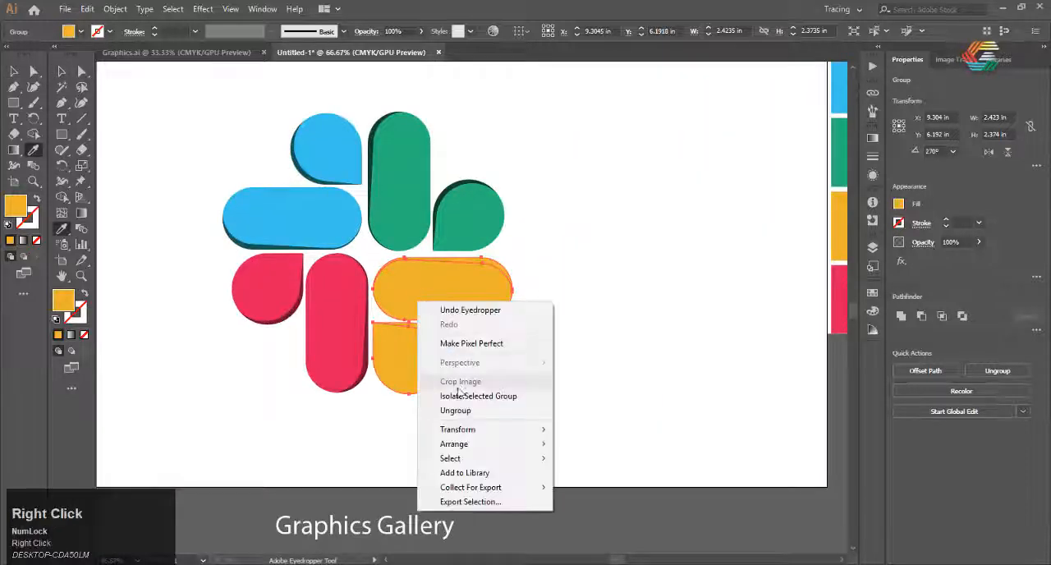
pyautogui.click(461, 405)
pyautogui.press('v')
pyautogui.click(452, 415)
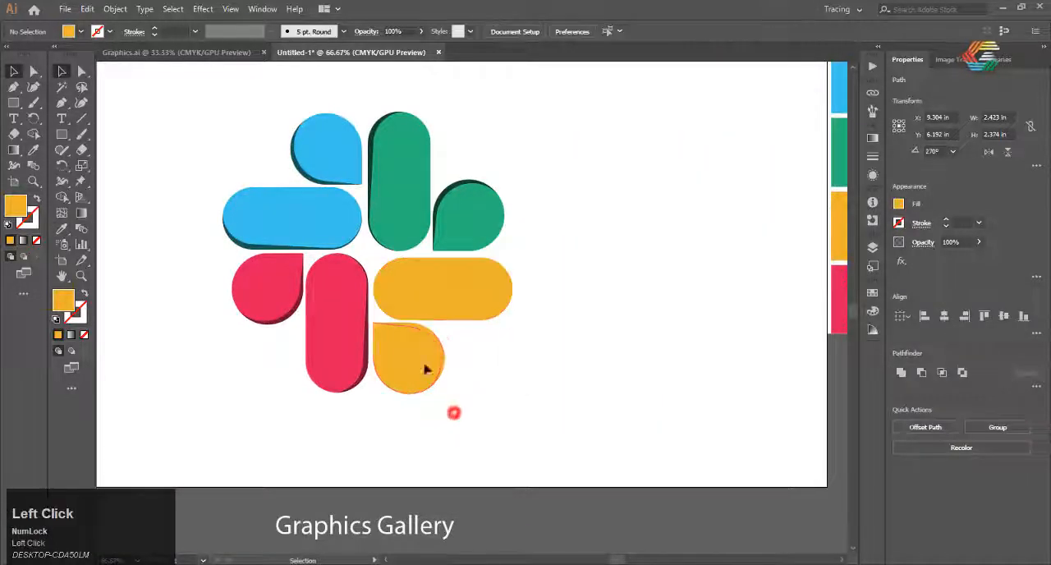
# Isolate the yellow teardrop's edge sliver, set its fill to a dark golden brown, and leave isolation
pyautogui.doubleClick(437, 341)
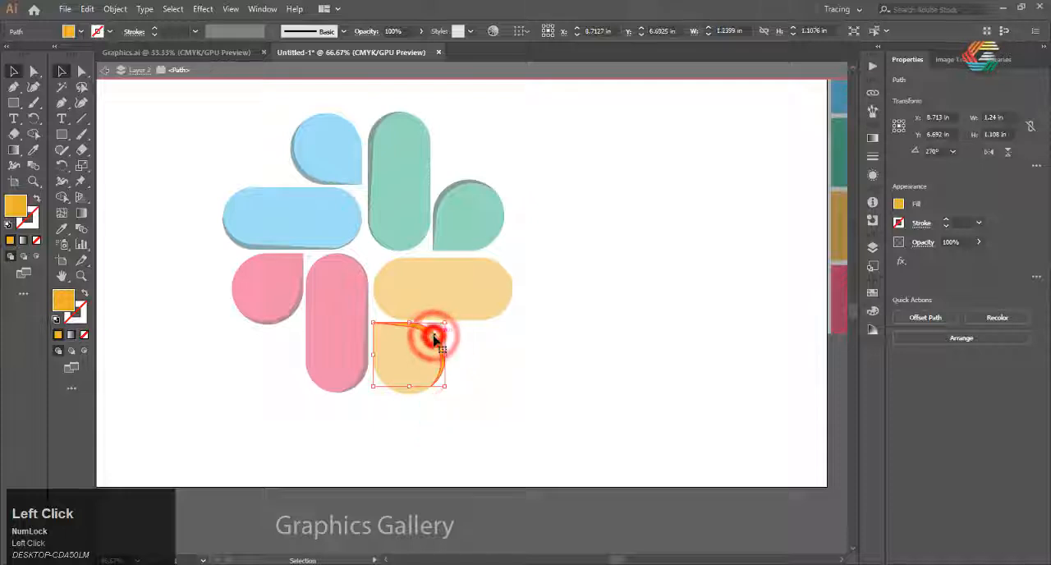
pyautogui.doubleClick(62, 299)
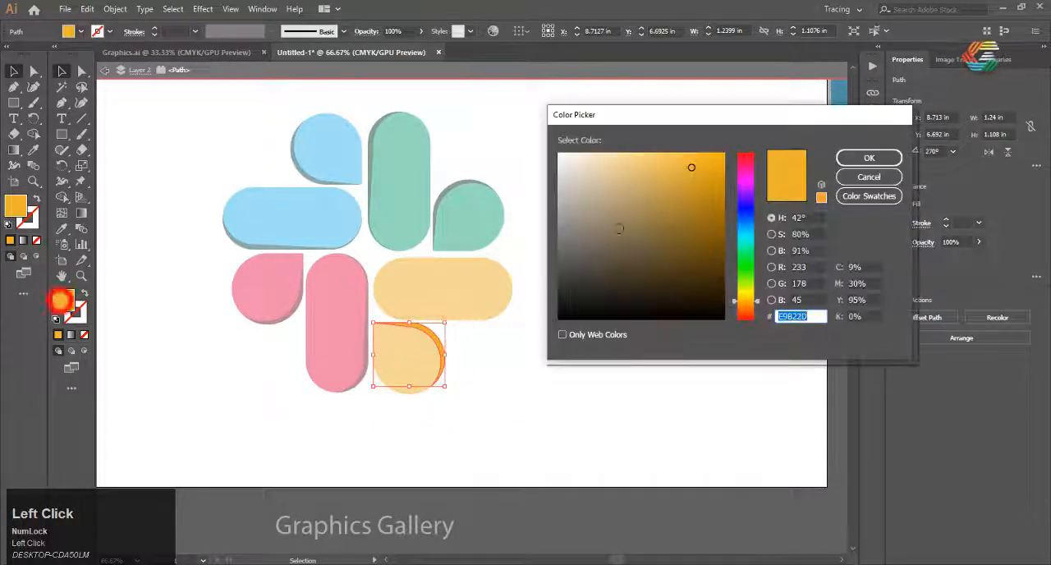
pyautogui.moveTo(662, 227); pyautogui.dragTo(702, 251)
pyautogui.click(869, 159)
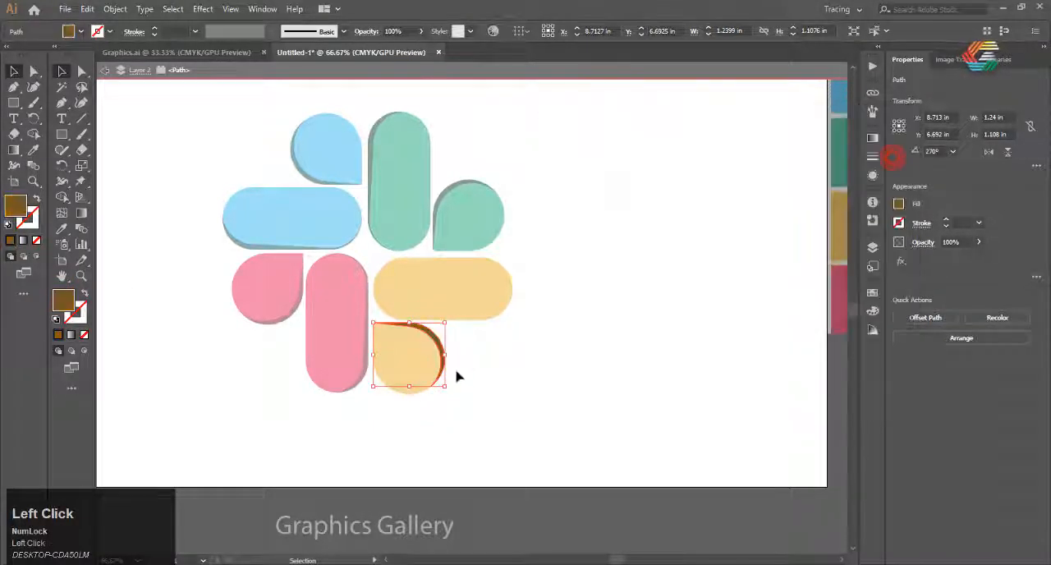
pyautogui.doubleClick(457, 373)
pyautogui.click(457, 371)
# Fill the yellow pill's edge sliver with the brown sampled from the yellow teardrop's sliver using the Eyedropper, then deselect it
pyautogui.click(474, 263)
pyautogui.press('i')
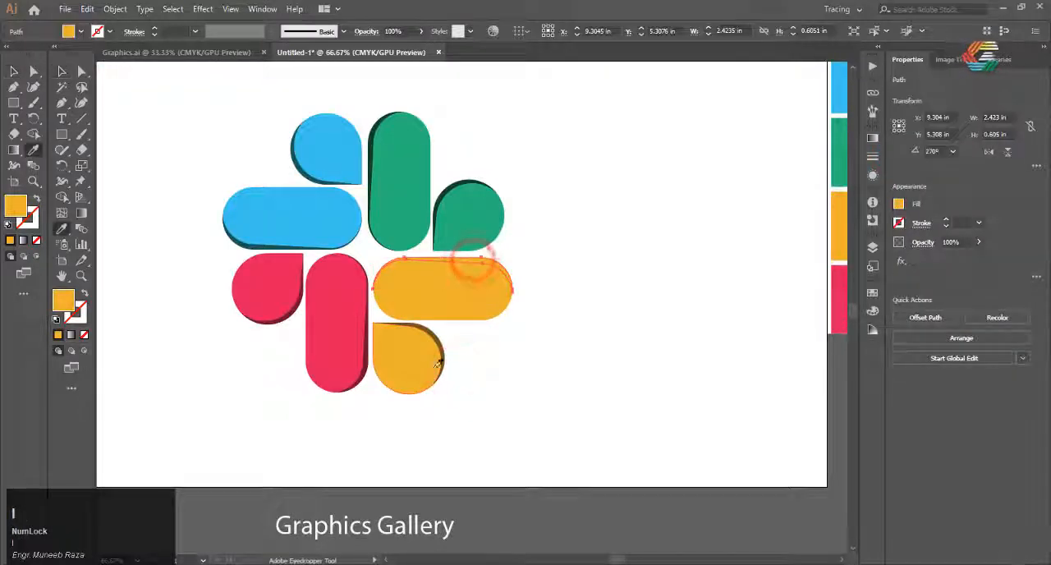
pyautogui.click(444, 338)
pyautogui.click(484, 410)
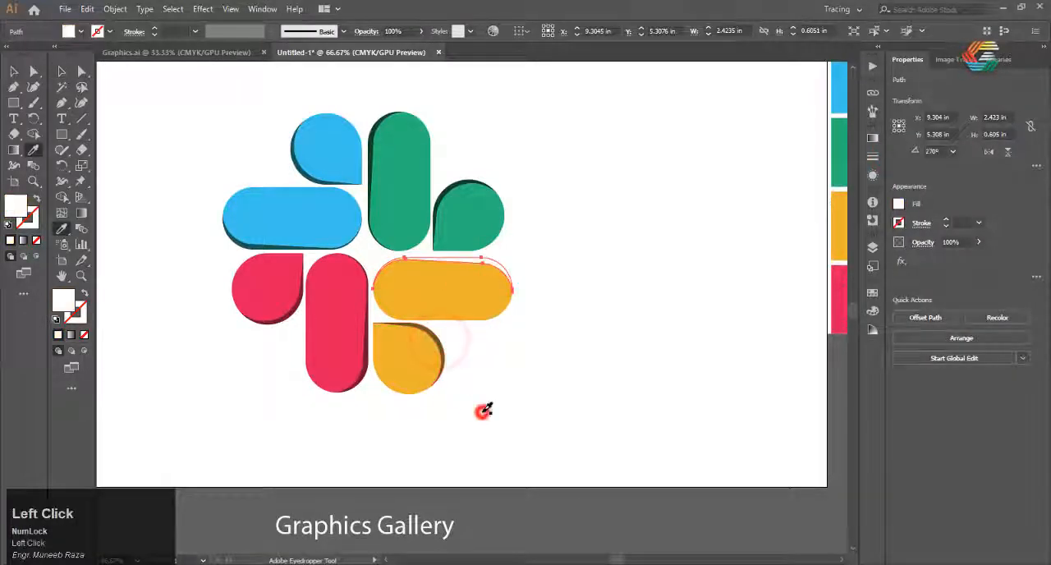
pyautogui.click(426, 329)
pyautogui.press('v')
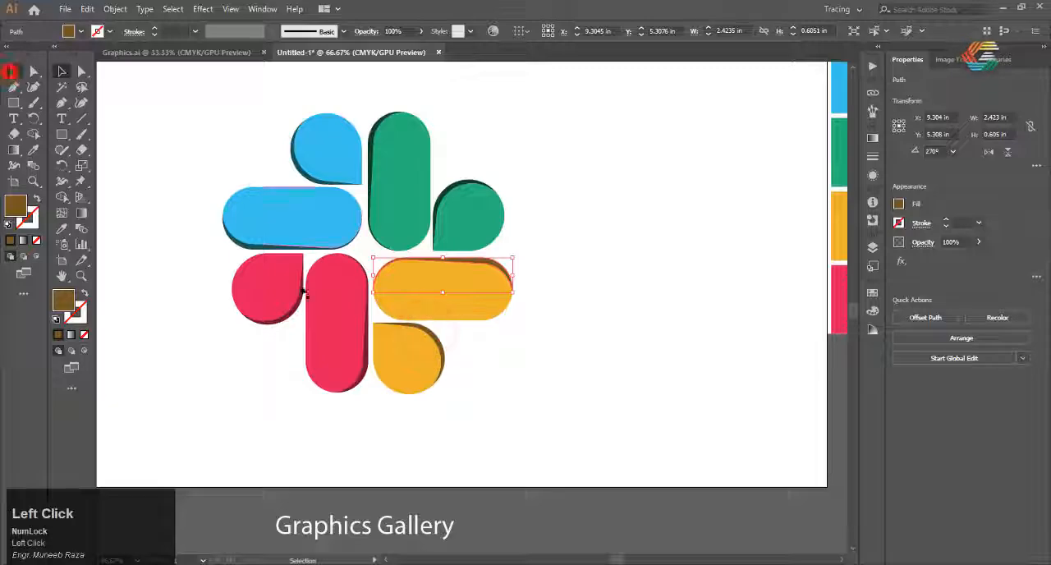
pyautogui.click(401, 415)
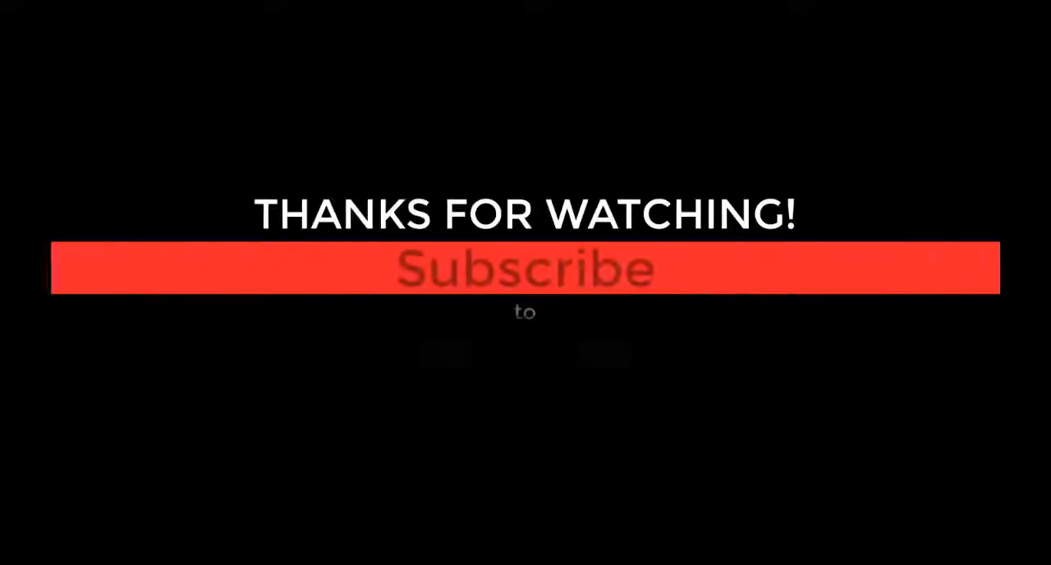